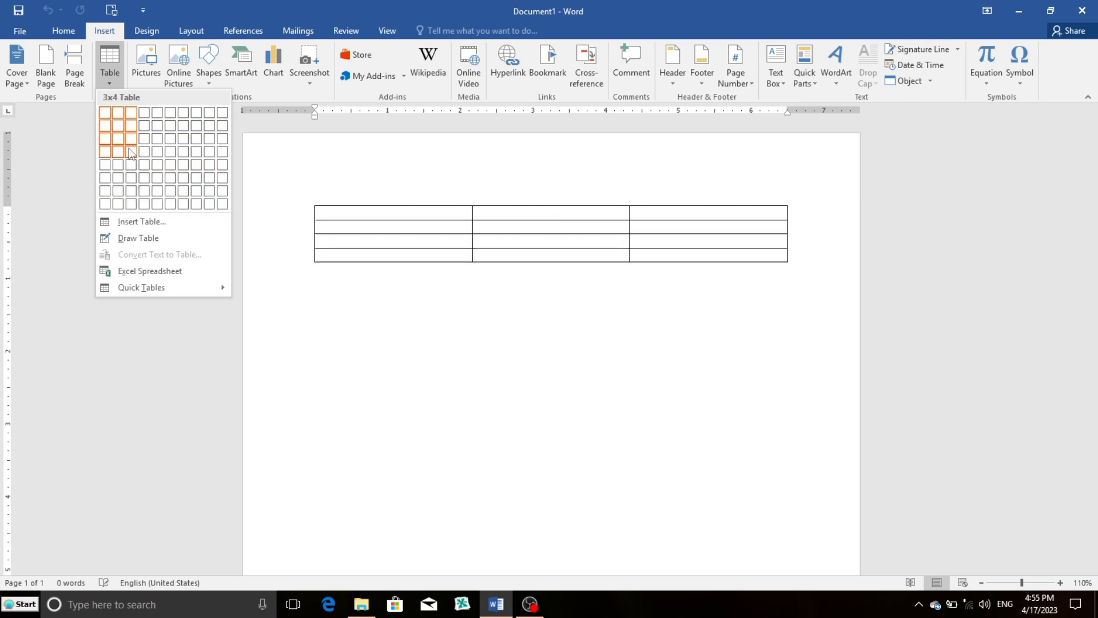
# Insert a table with 5 columns and 2 rows, keeping the automatic fixed column width
pyautogui.click(149, 229)
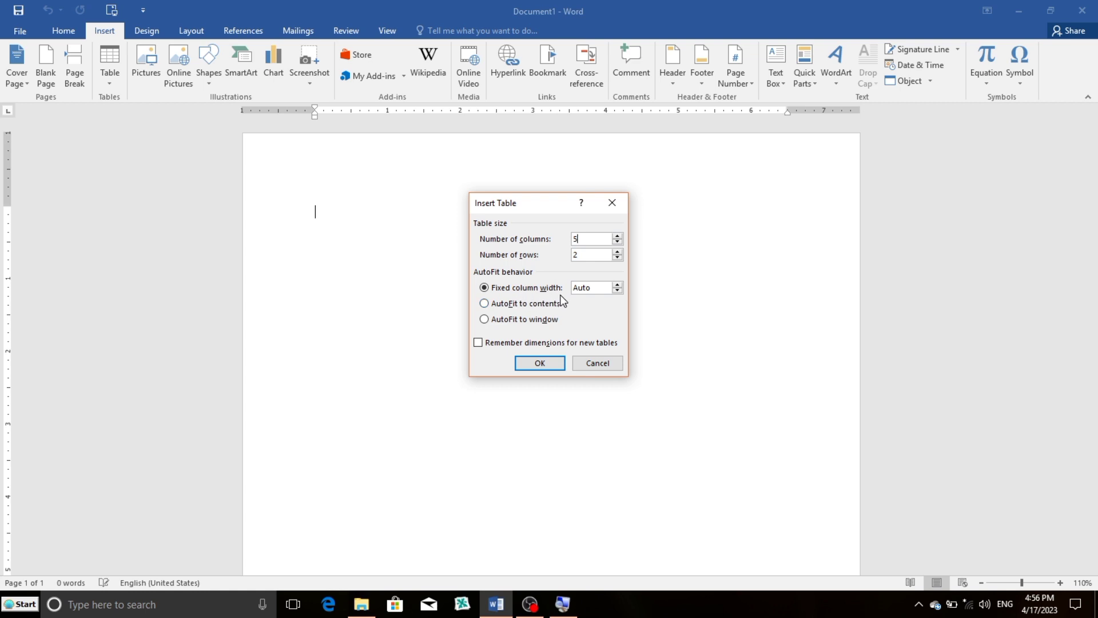
pyautogui.click(540, 364)
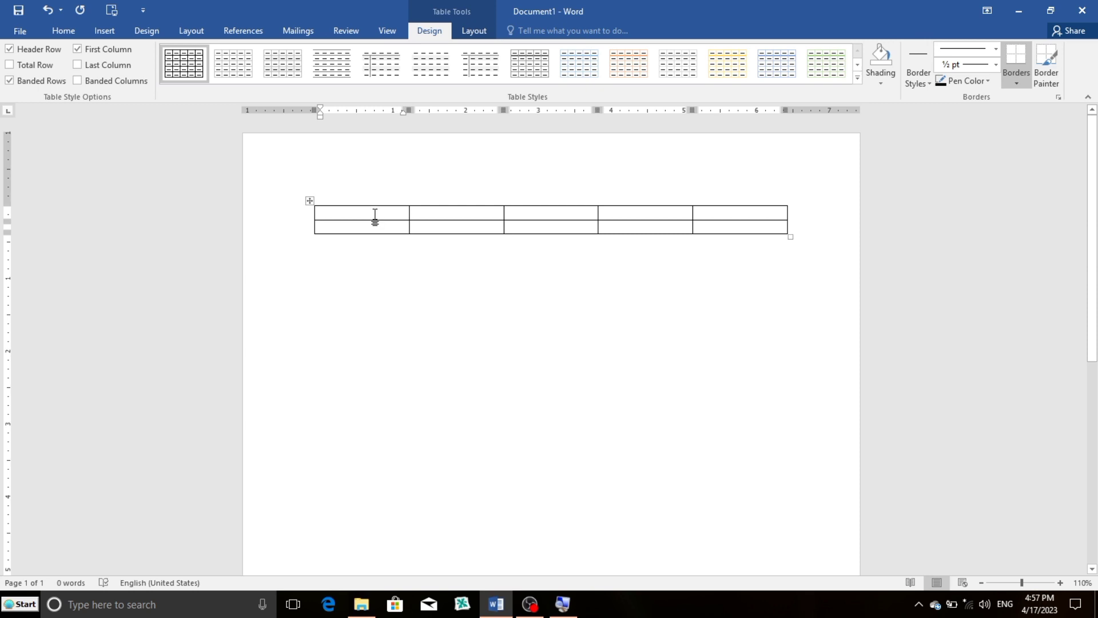
# Fill the header row with S.No, Name of Students, Sub1, Sub2 and Sub3
pyautogui.write('S.No')
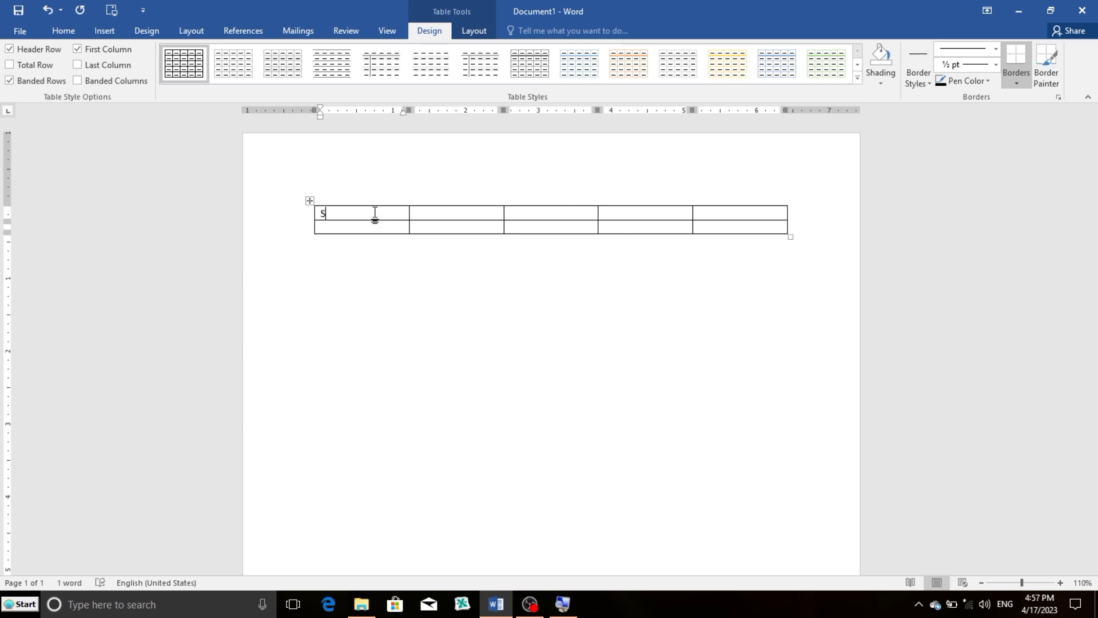
pyautogui.press('Tab')
pyautogui.write('Name of Student')
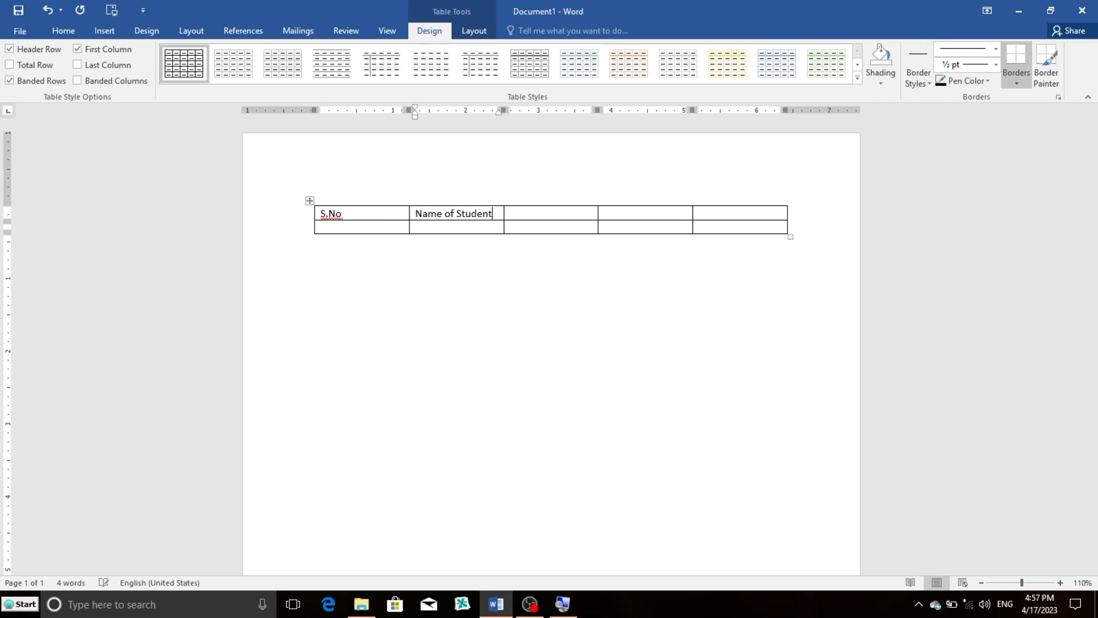
pyautogui.write('s')
pyautogui.press('Tab')
pyautogui.write('Sub1')
pyautogui.press('Tab')
pyautogui.write('Sub2')
pyautogui.press('Tab')
pyautogui.write('Sub3')
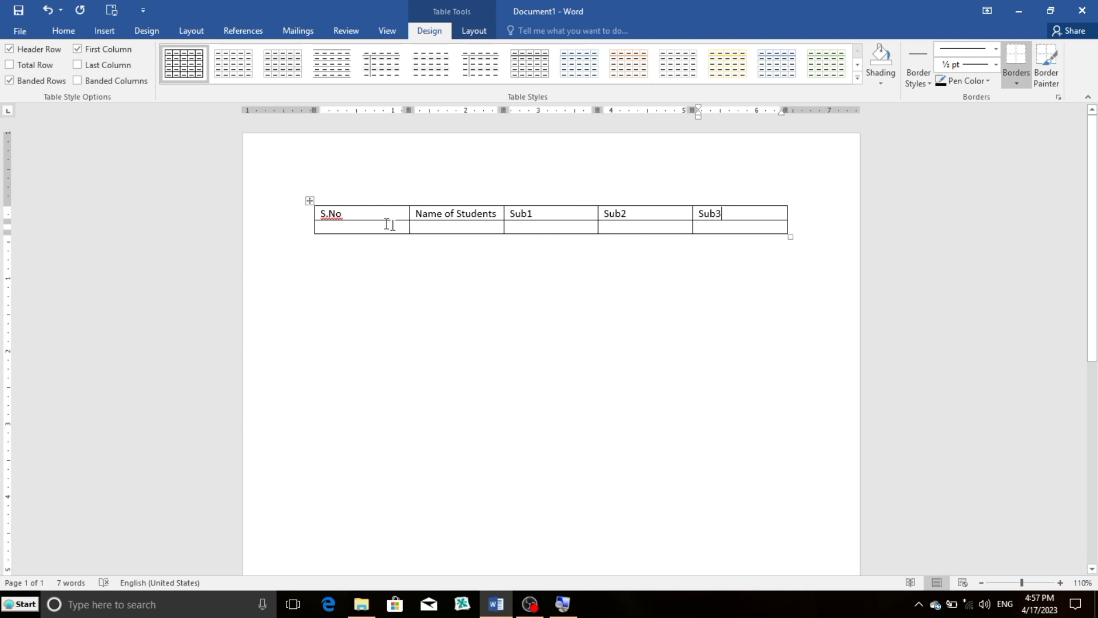
# Enter 1 in the first cell under S.No and narrow the S.No column to fit its heading
pyautogui.click(360, 228)
pyautogui.write('1')
pyautogui.click(448, 226)
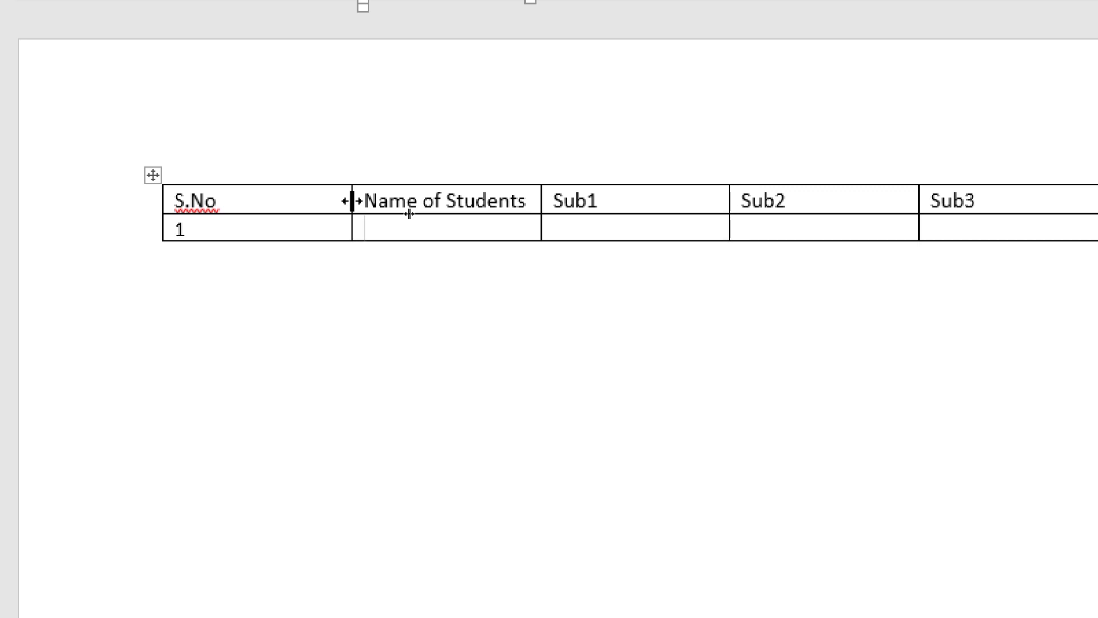
pyautogui.moveTo(352, 201); pyautogui.dragTo(241, 222)
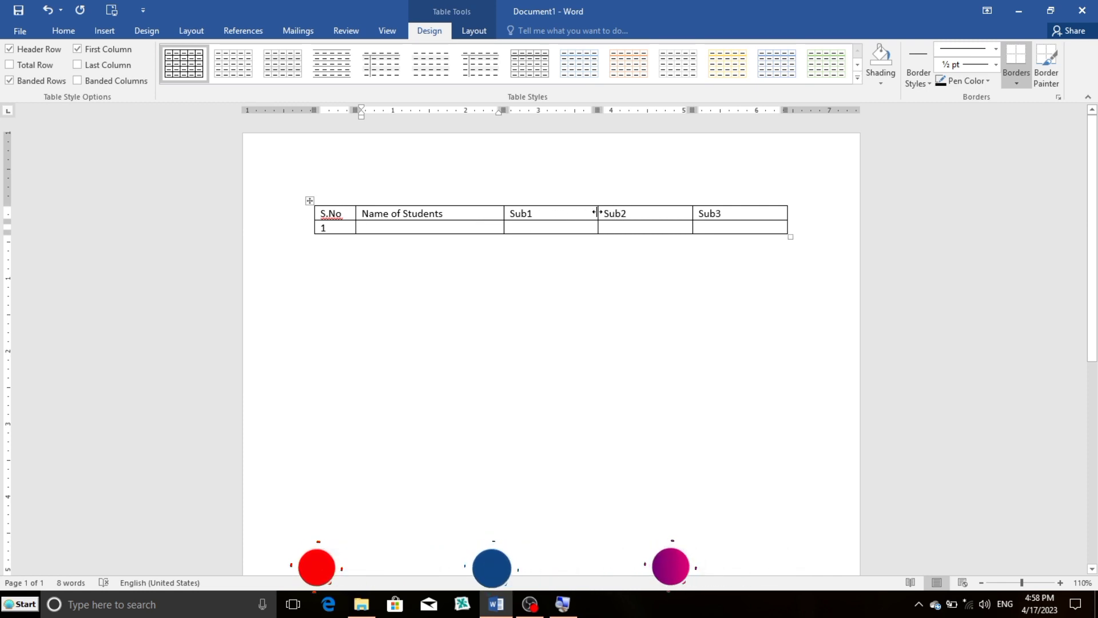
# Try widening the Sub1 column at the expense of Sub2 and undo the change
pyautogui.moveTo(598, 213); pyautogui.dragTo(623, 212)
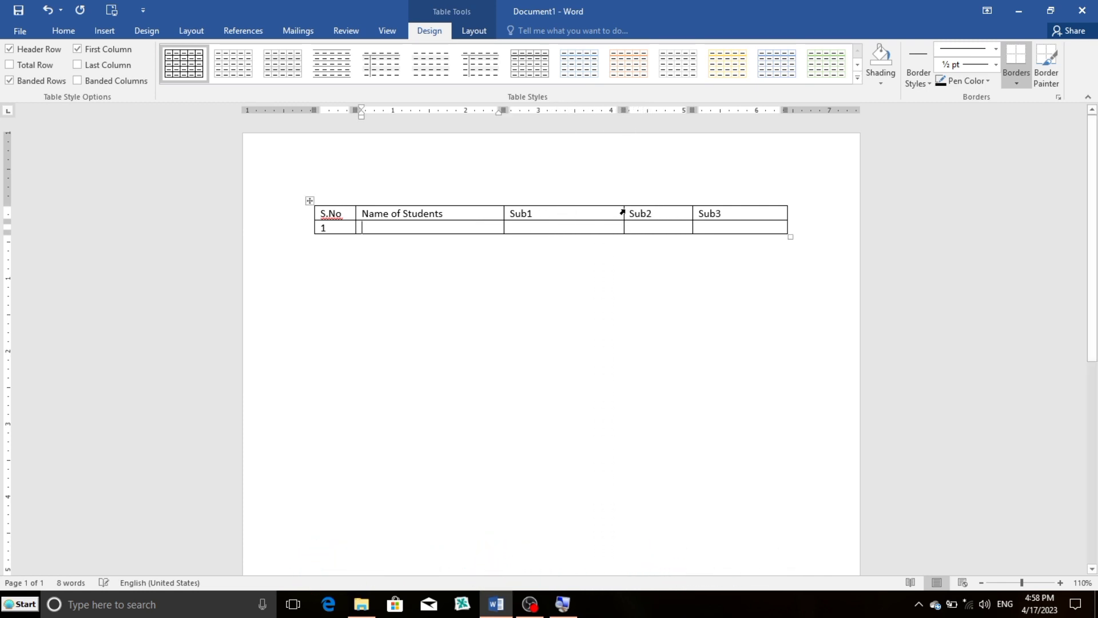
pyautogui.hotkey('ctrl', 'z')
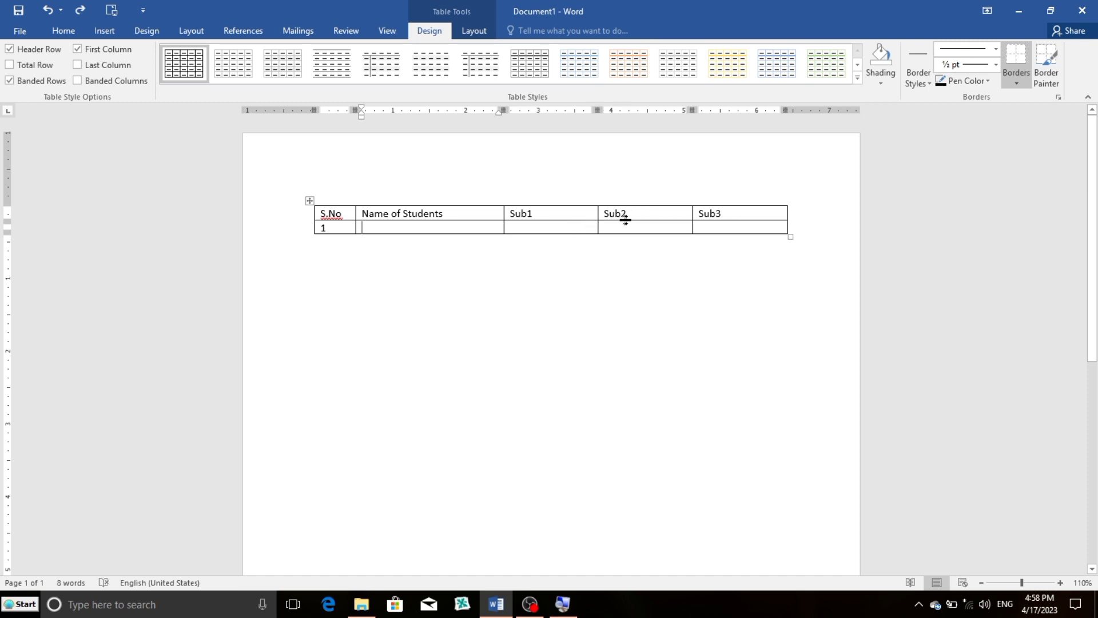
# Add five empty rows at the end of the table, continuing from its last cell
pyautogui.click(727, 228)
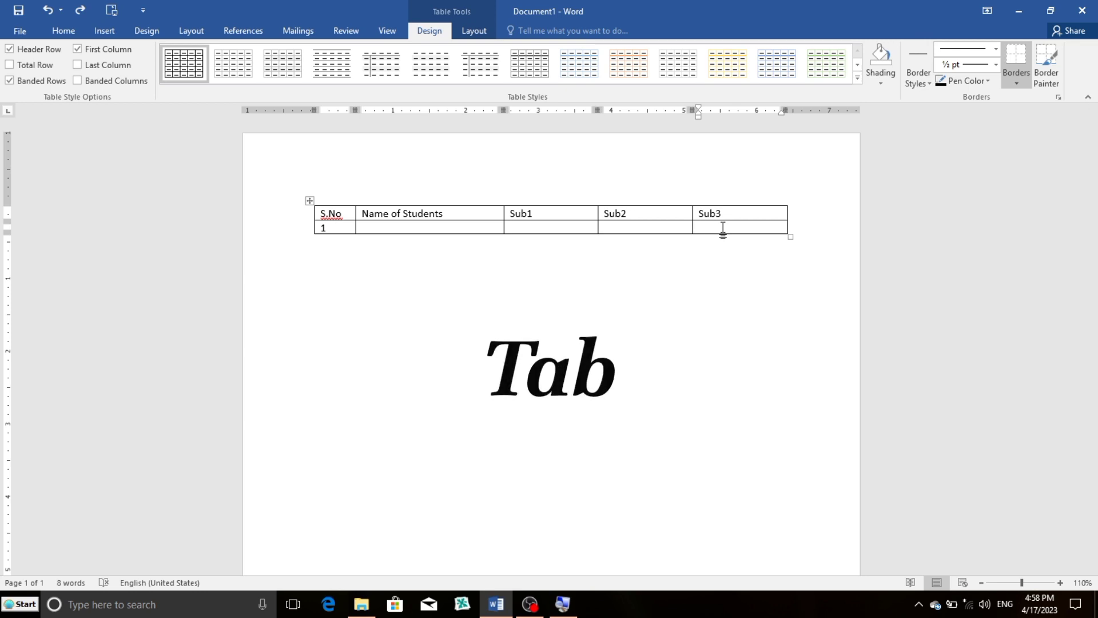
pyautogui.press('Tab')
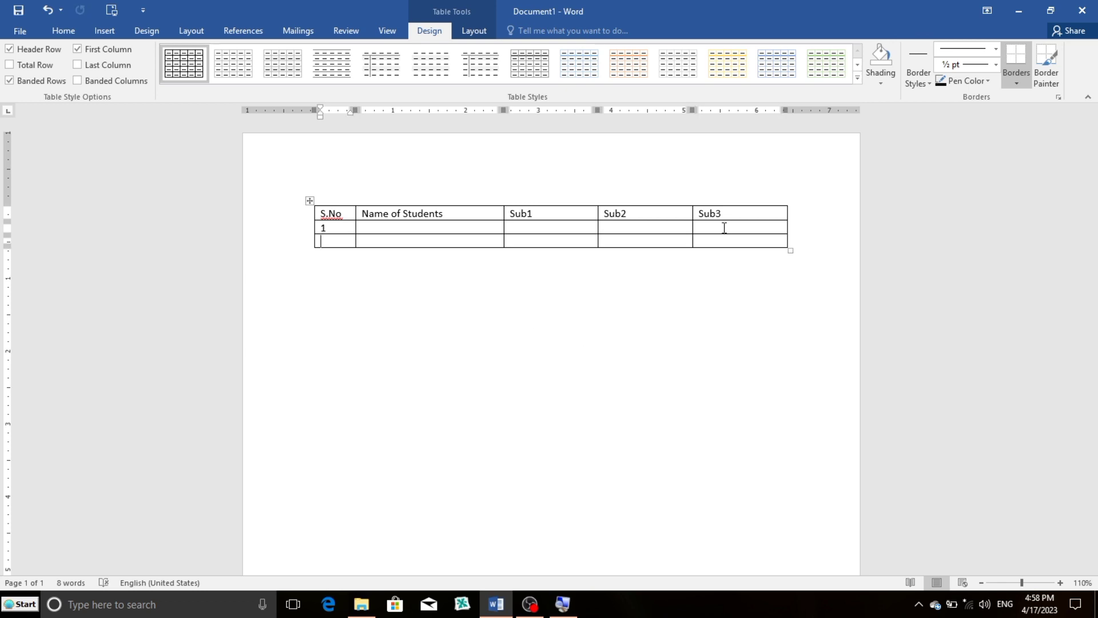
pyautogui.press('Tab')
pyautogui.press('Tab')
pyautogui.press('Tab')
pyautogui.press('Tab')
pyautogui.press('Tab')
pyautogui.press('Tab')
pyautogui.press('Tab')
pyautogui.press('Tab')
pyautogui.press('Tab')
pyautogui.press('Tab')
pyautogui.press('Tab')
pyautogui.press('Tab')
pyautogui.press('Tab')
pyautogui.press('Tab')
pyautogui.press('Tab')
pyautogui.press('Tab')
pyautogui.press('Tab')
pyautogui.press('Tab')
pyautogui.press('Tab')
pyautogui.press('Tab')
pyautogui.press('Tab')
pyautogui.press('Tab')
pyautogui.press('Tab')
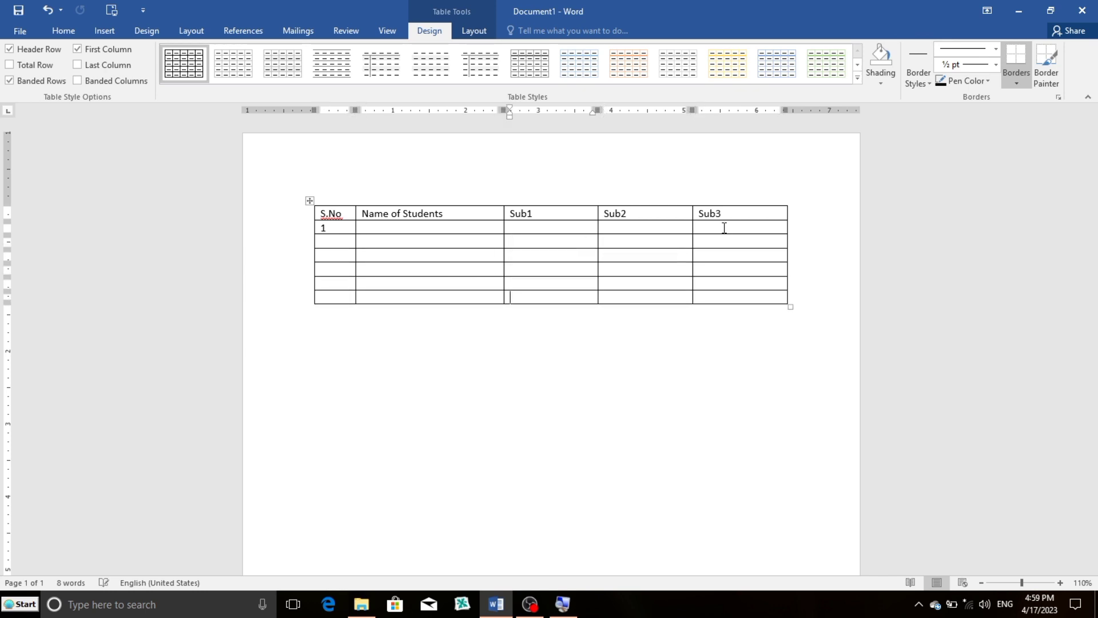
# Enter 2 in the second cell under S.No and clear the manually entered numbers from that column
pyautogui.click(334, 242)
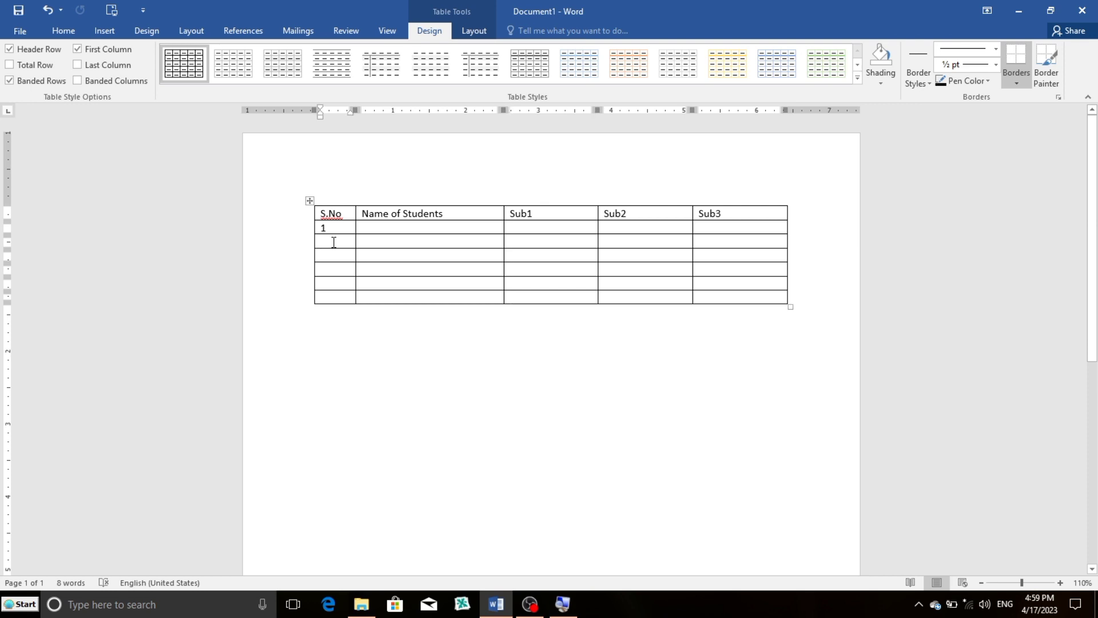
pyautogui.write('2')
pyautogui.moveTo(327, 243); pyautogui.dragTo(321, 232)
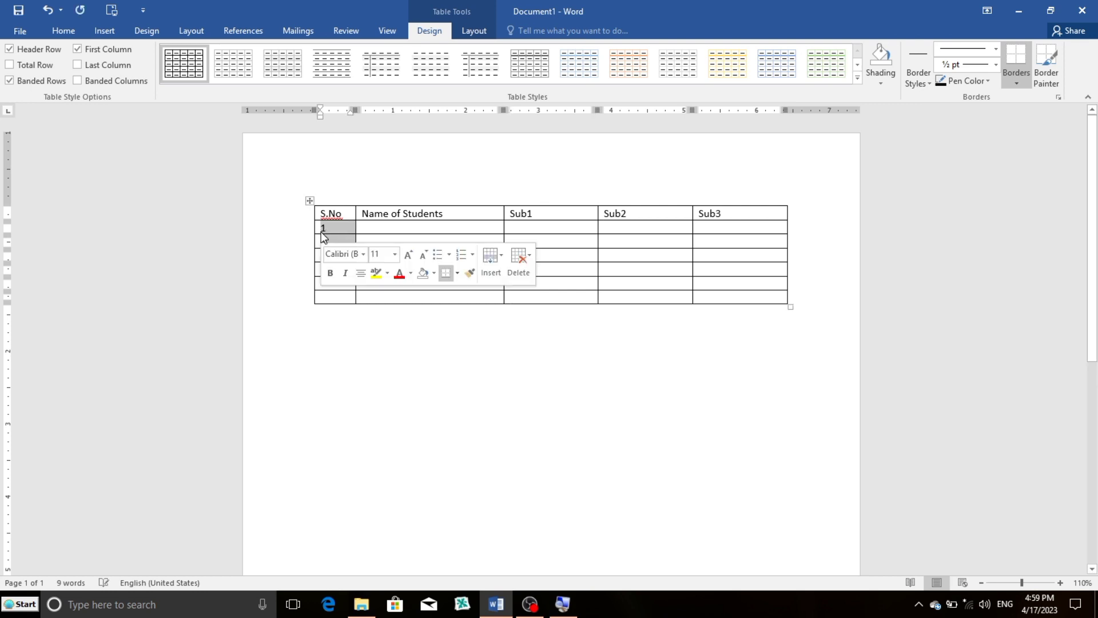
pyautogui.press('Delete')
# Apply automatic 1., 2., 3. numbering to the six empty cells under S.No
pyautogui.moveTo(325, 229); pyautogui.dragTo(326, 294)
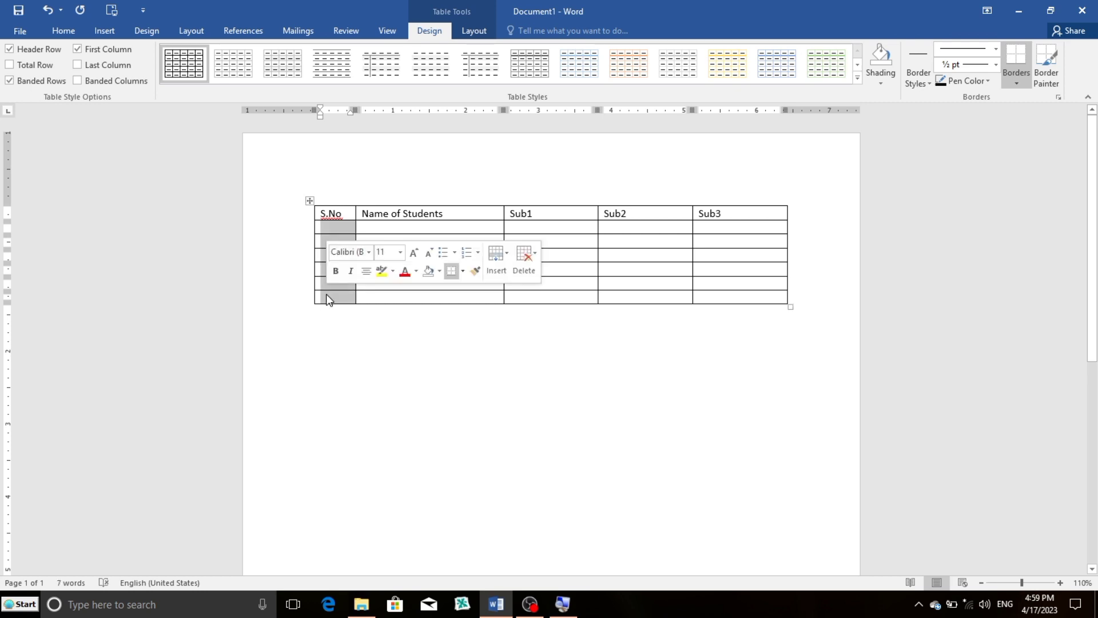
pyautogui.click(68, 34)
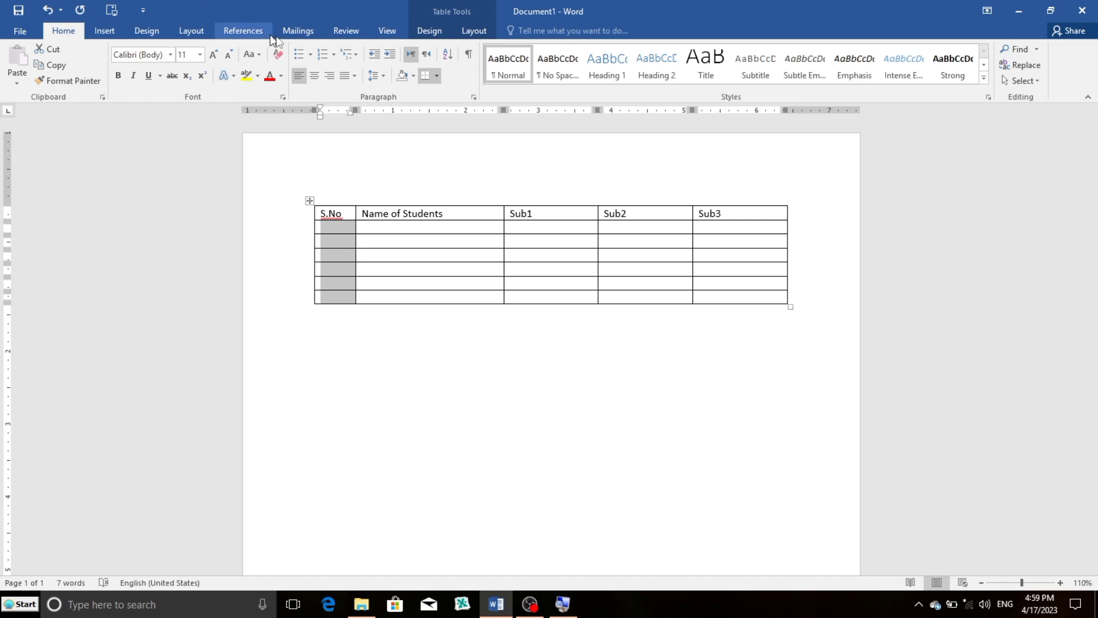
pyautogui.click(333, 54)
pyautogui.click(405, 109)
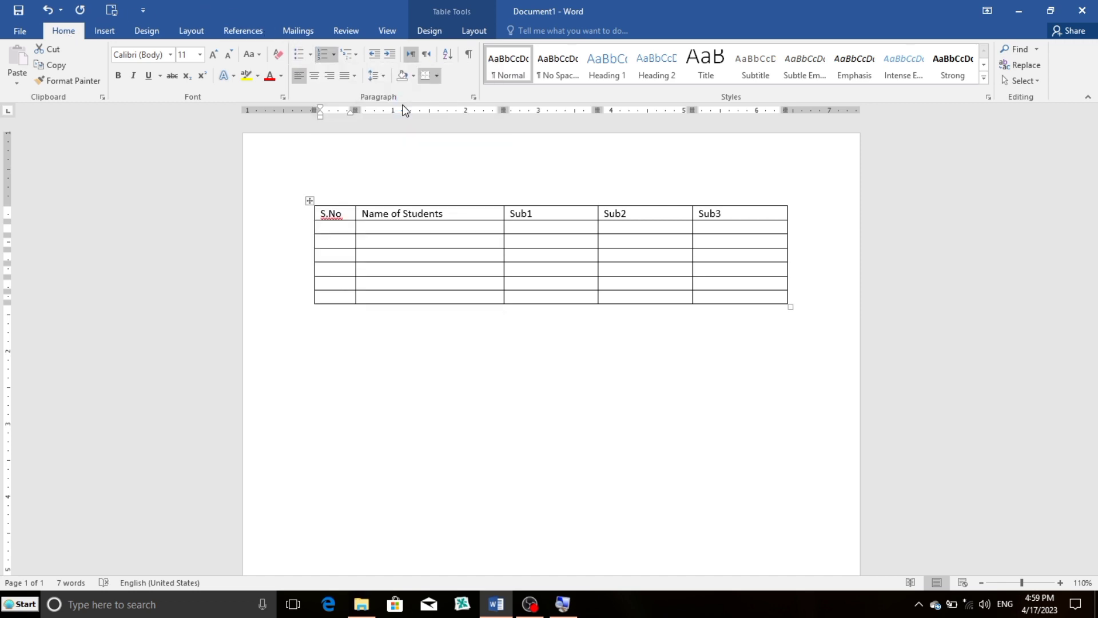
# Add a seventh numbered row at the end of the table
pyautogui.click(721, 298)
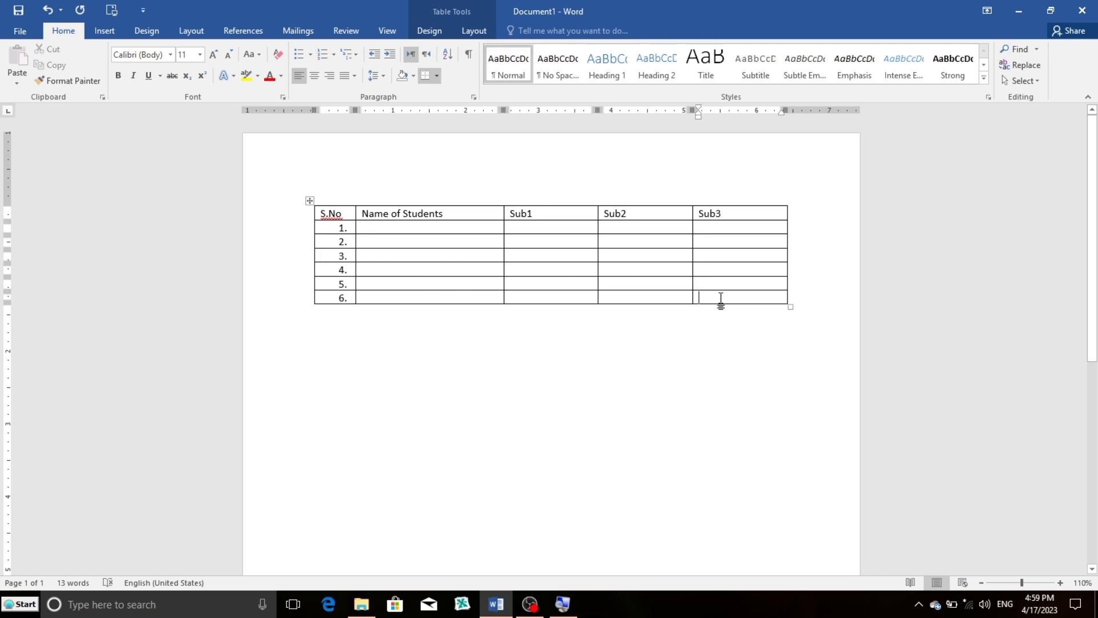
pyautogui.press('Tab')
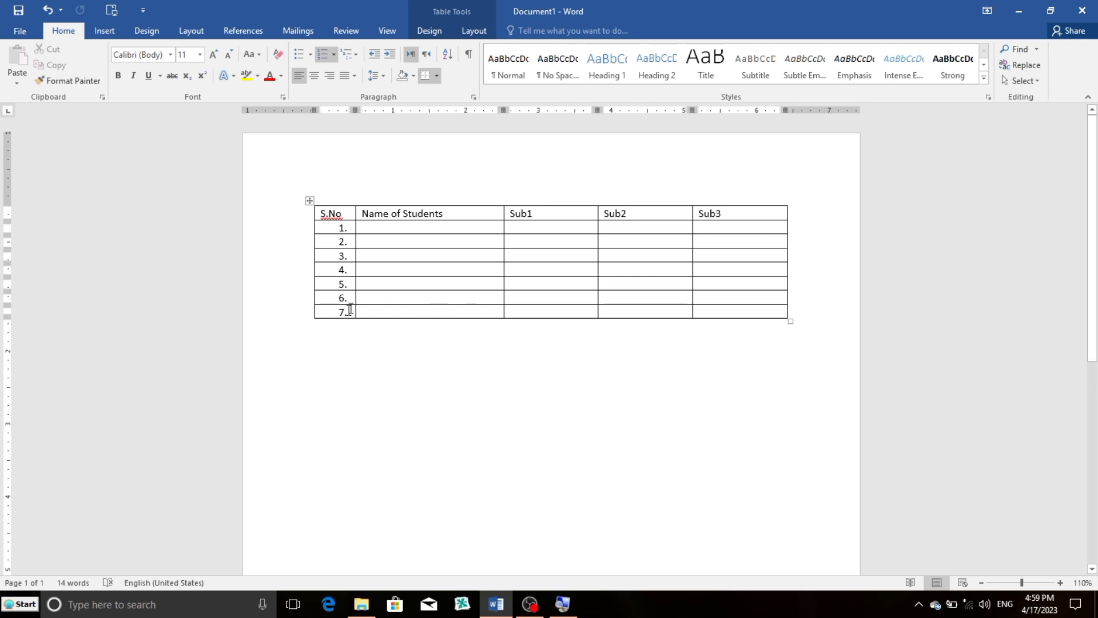
pyautogui.click(376, 311)
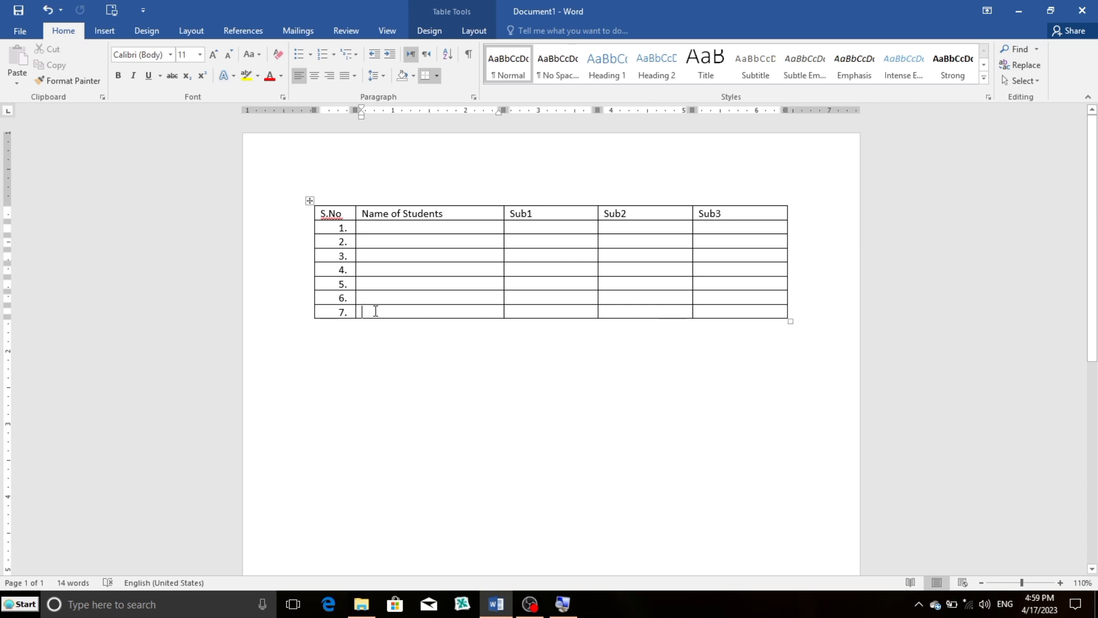
# Enter A through G down the Name of Students column and H below the table
pyautogui.click(378, 227)
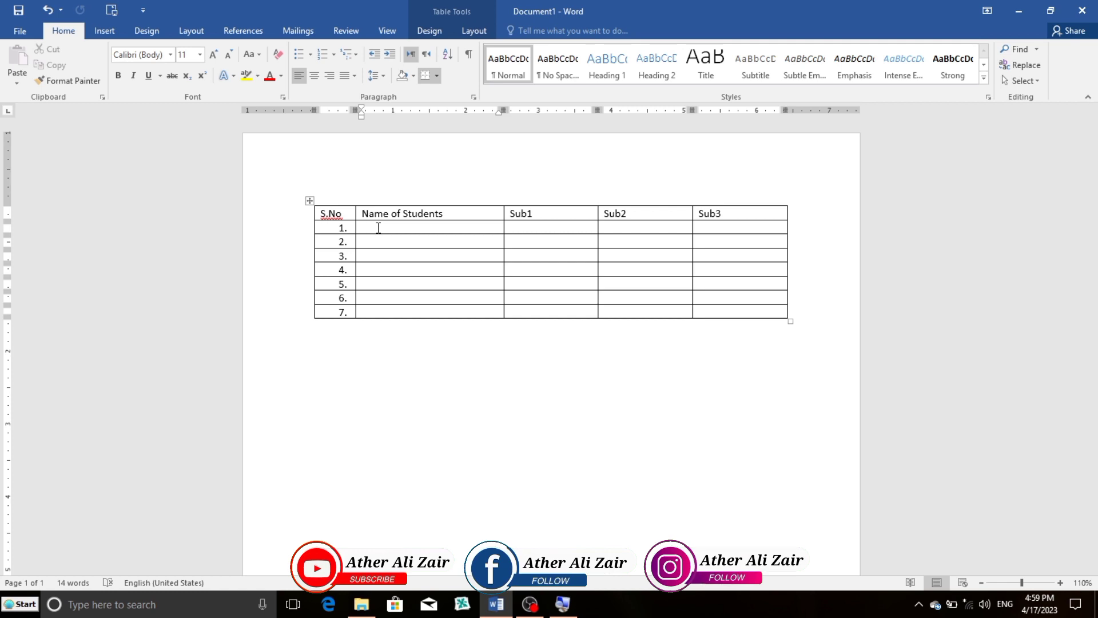
pyautogui.write('A')
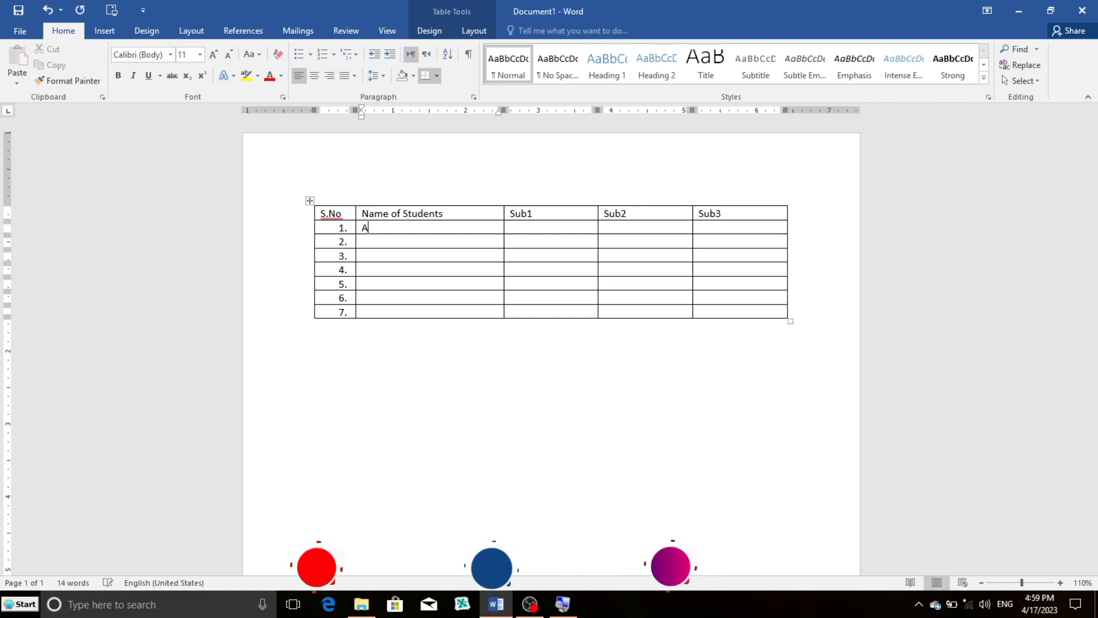
pyautogui.press('Down')
pyautogui.write('C')
pyautogui.press('Down')
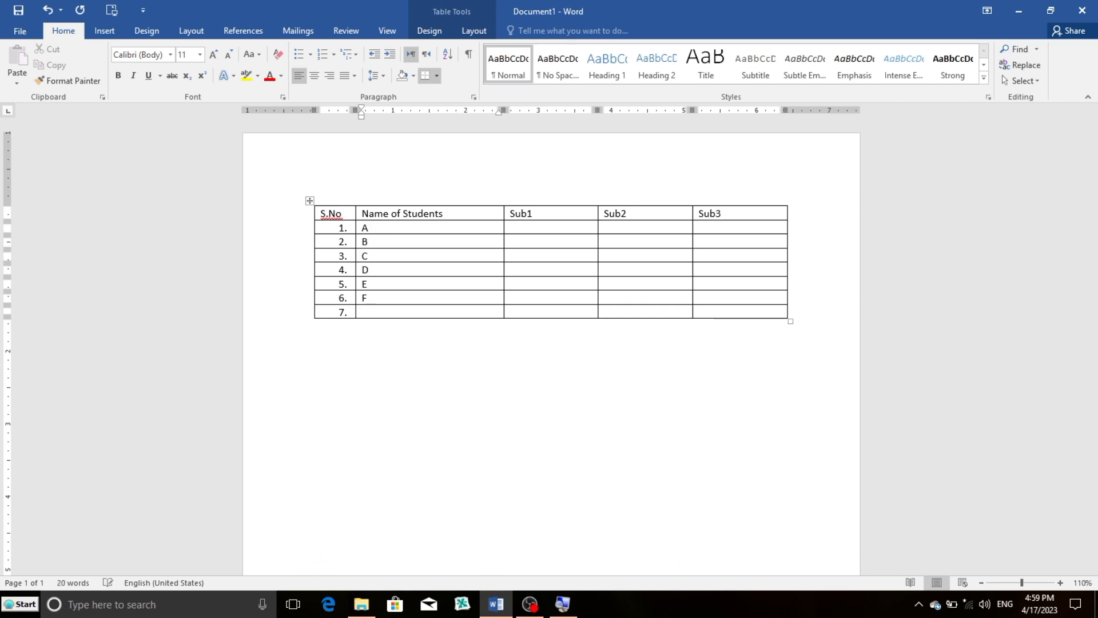
pyautogui.write('G')
pyautogui.press('Down')
pyautogui.write('H')
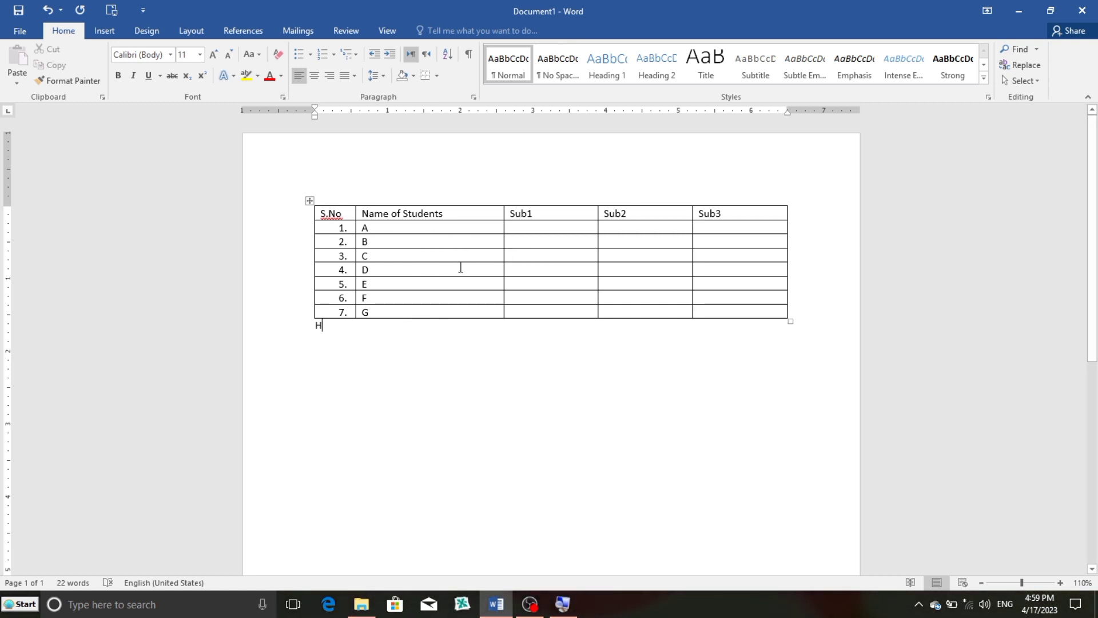
# Enter the Sub1 marks 55, 44, 55, 66, 77, 88 and 99 for students A to G
pyautogui.click(529, 224)
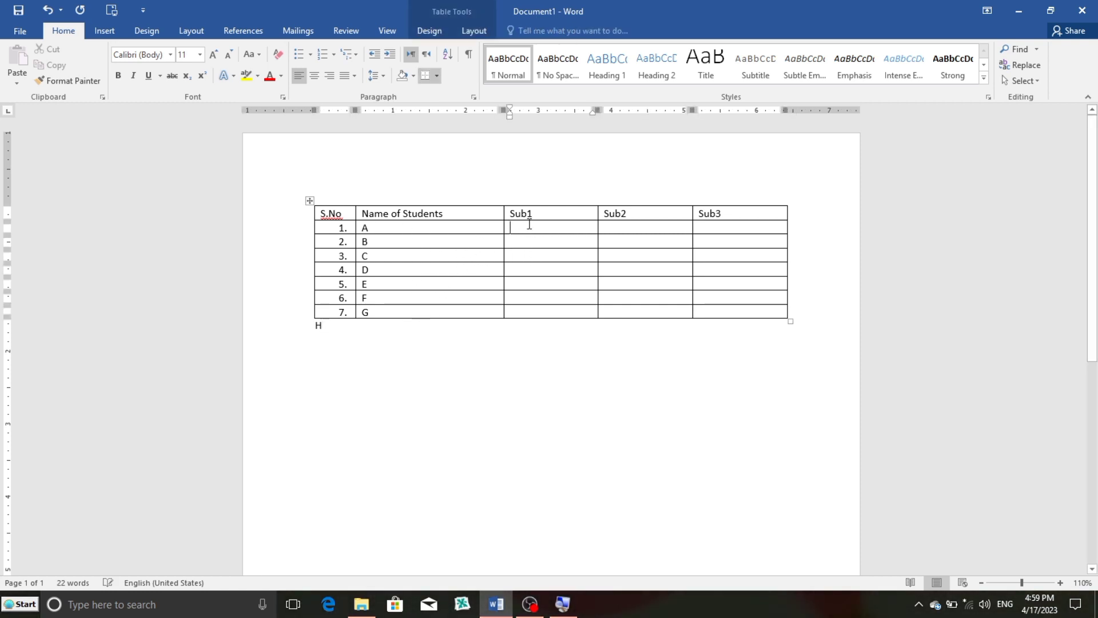
pyautogui.moveTo(529, 224)
pyautogui.mouseDown()
pyautogui.moveTo(676, 296)
pyautogui.moveTo(542, 229)
pyautogui.mouseUp()
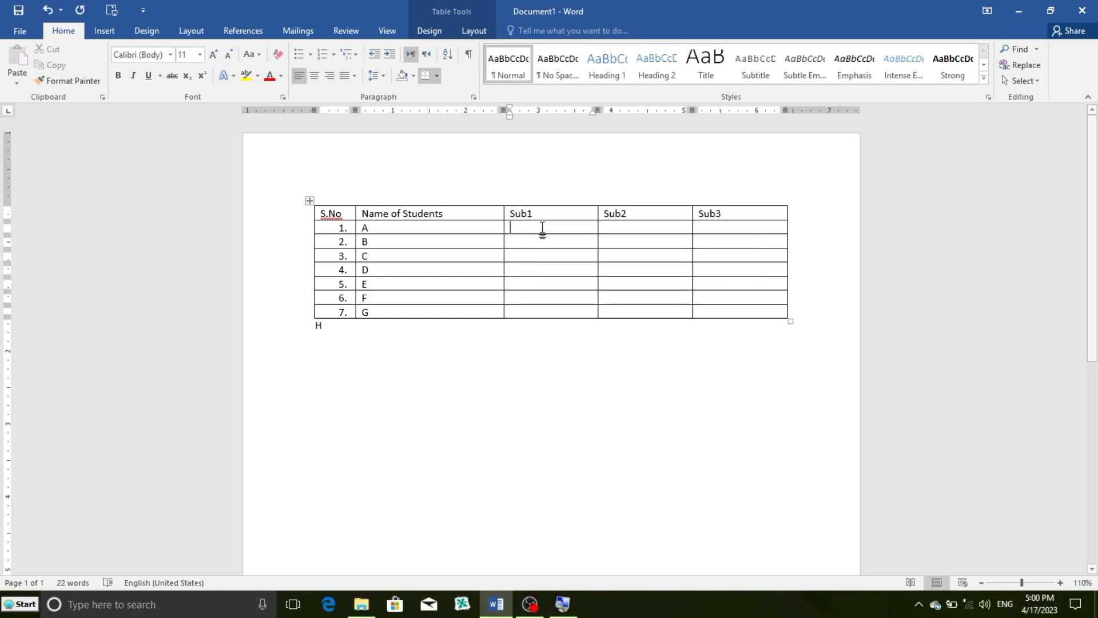
pyautogui.write('55')
pyautogui.press('Down')
pyautogui.write('44')
pyautogui.press('Down')
pyautogui.write('55')
pyautogui.press('Down')
pyautogui.write('66')
pyautogui.press('Down')
pyautogui.write('88')
pyautogui.press('Down')
pyautogui.write('99')
pyautogui.press('Tab')
pyautogui.hotkey('alt', 'pageup')
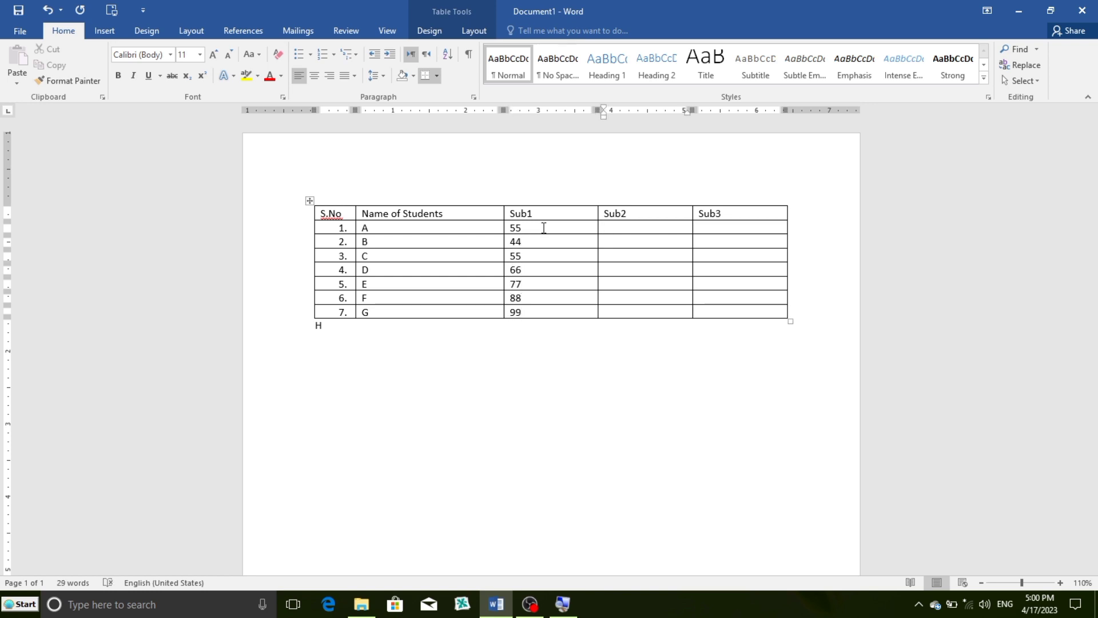
# Enter the Sub2 marks 11, 22, 22, 33, 44, 55 and 66 for students A to G
pyautogui.write('11')
pyautogui.press('Down')
pyautogui.write('22')
pyautogui.press('Down')
pyautogui.write('22')
pyautogui.press('Down')
pyautogui.write('33')
pyautogui.press('Down')
pyautogui.write('44')
pyautogui.press('Down')
pyautogui.write('55')
pyautogui.press('Down')
pyautogui.write('66')
pyautogui.press('Tab')
pyautogui.hotkey('alt', 'pageup')
# Enter the Sub3 marks 77, 66, 55, 44, 88, 99 and 55 for students A to G
pyautogui.write('77')
pyautogui.press('Down')
pyautogui.write('66')
pyautogui.press('Down')
pyautogui.write('55')
pyautogui.press('Down')
pyautogui.write('44')
pyautogui.press('Down')
pyautogui.write('88')
pyautogui.press('Down')
pyautogui.write('99')
pyautogui.press('Down')
pyautogui.write('55')
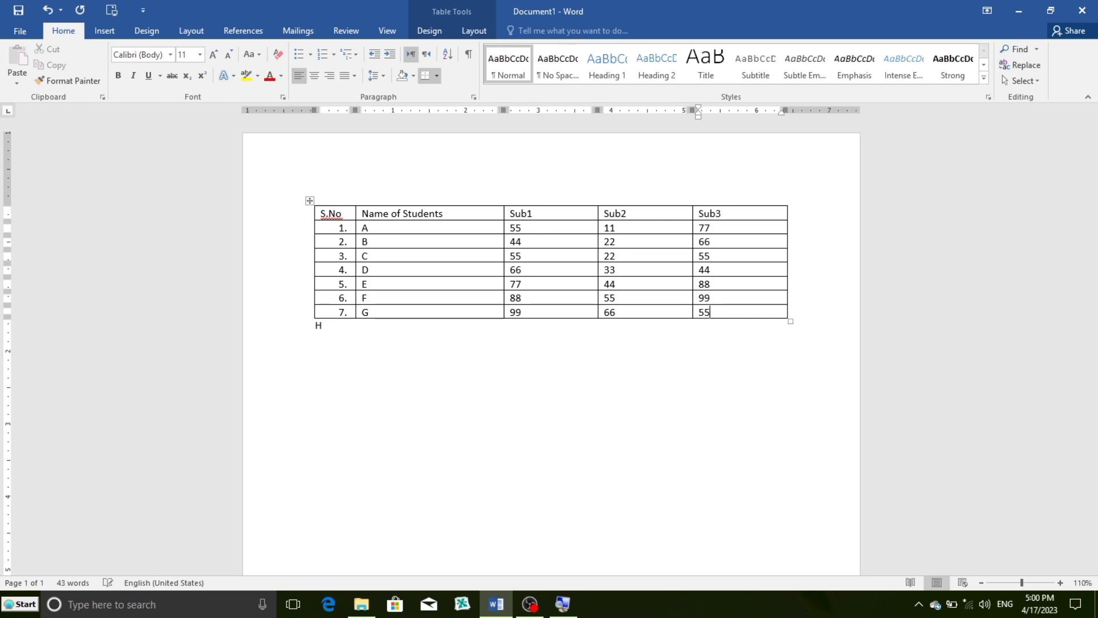
pyautogui.press('Down')
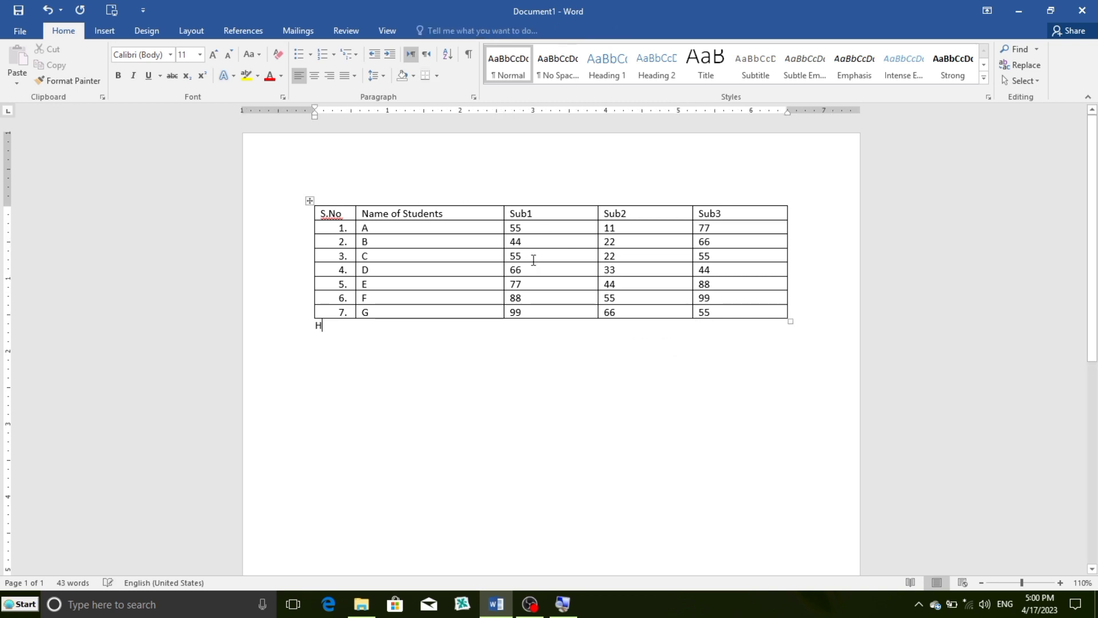
# Examine the options for inserting columns, rows and cells around the Sub3 header cell
pyautogui.moveTo(309, 277)
pyautogui.click(735, 216)
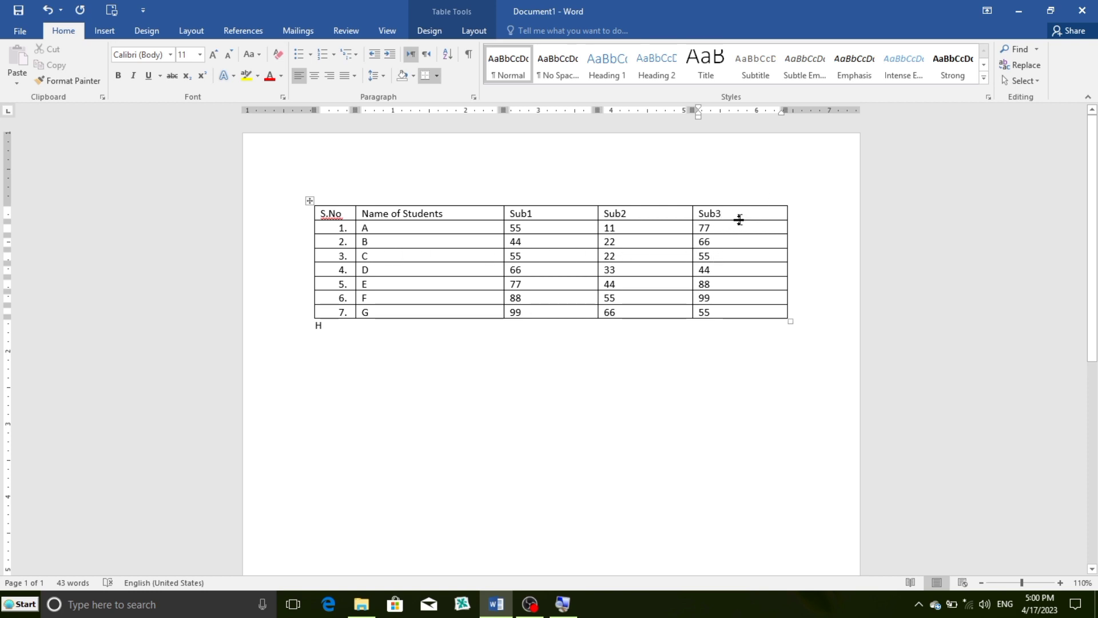
pyautogui.rightClick(739, 210)
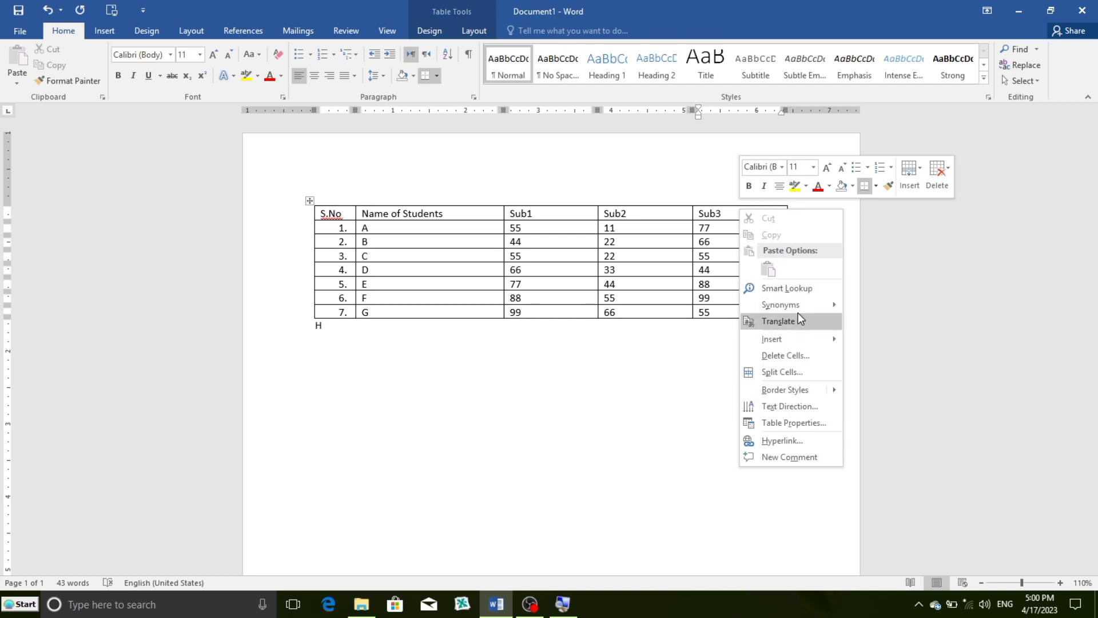
pyautogui.moveTo(804, 343)
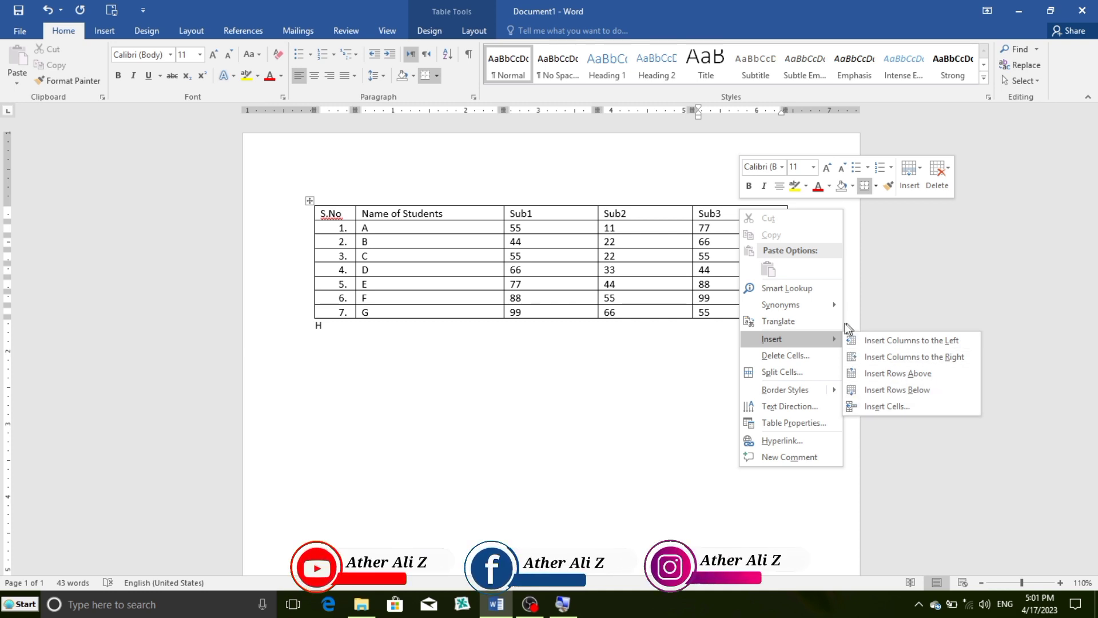
pyautogui.press('Escape')
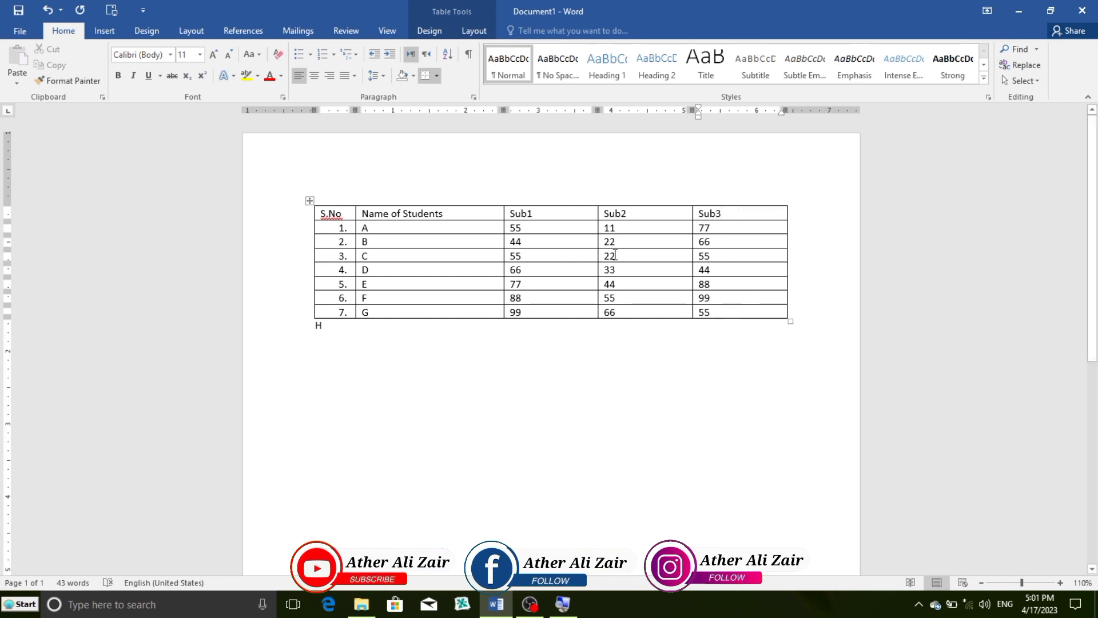
# Examine the table design and layout options with the cursor inside and outside the student marks table
pyautogui.click(473, 257)
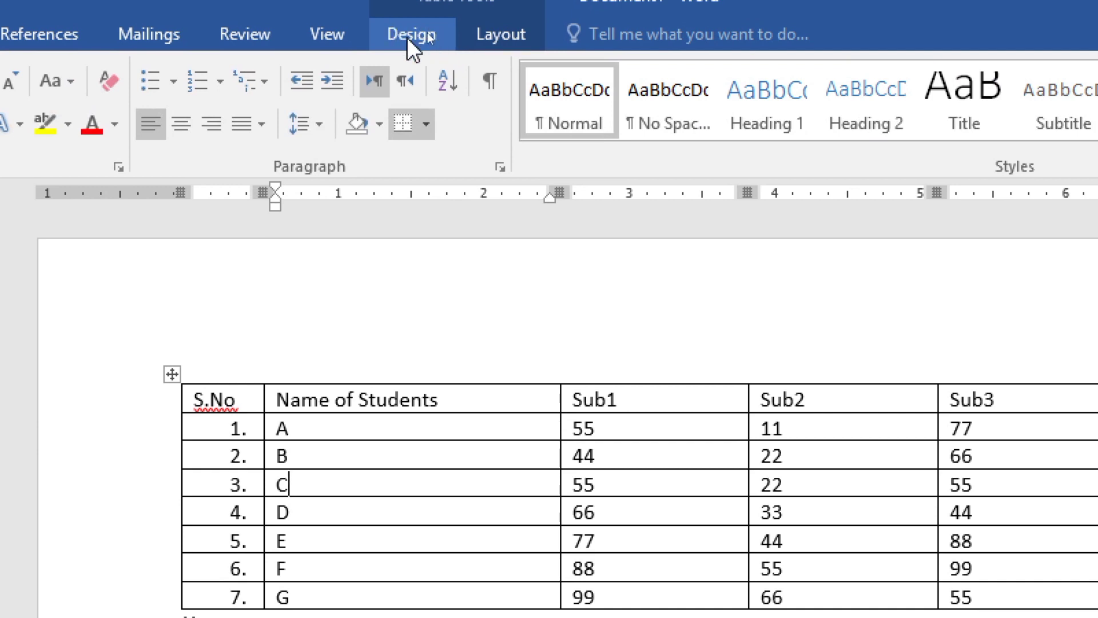
pyautogui.click(407, 37)
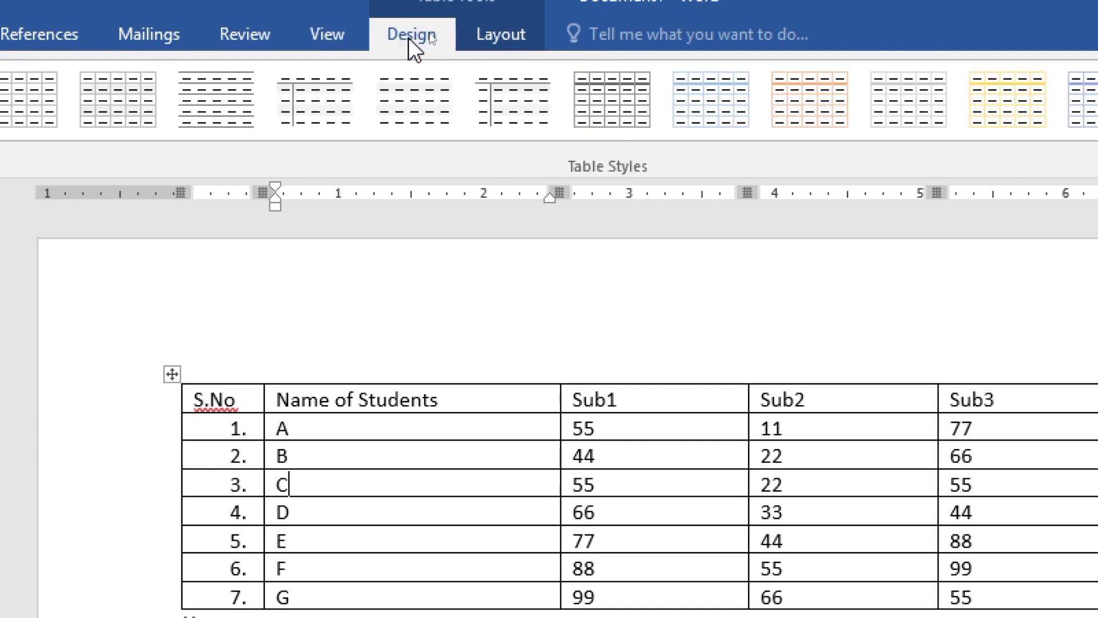
pyautogui.click(509, 36)
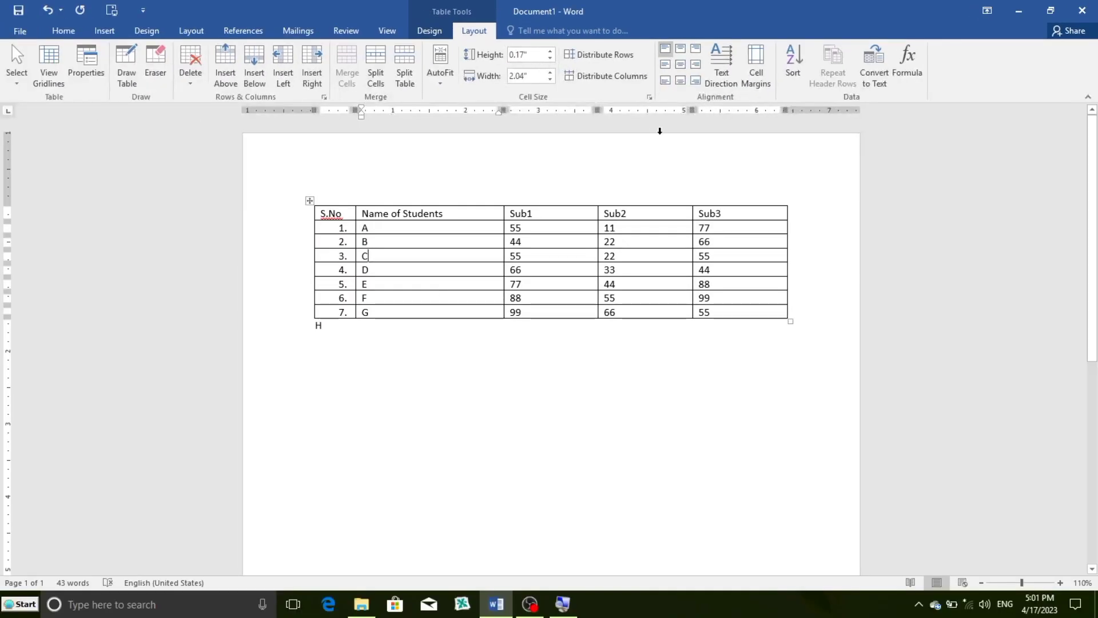
pyautogui.click(475, 392)
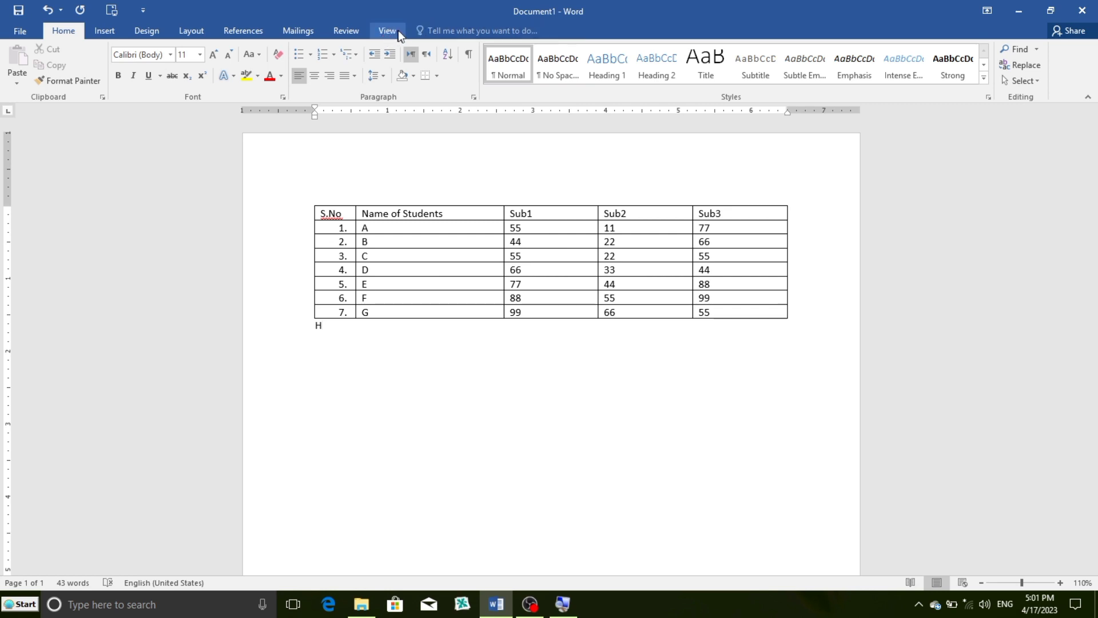
pyautogui.click(481, 260)
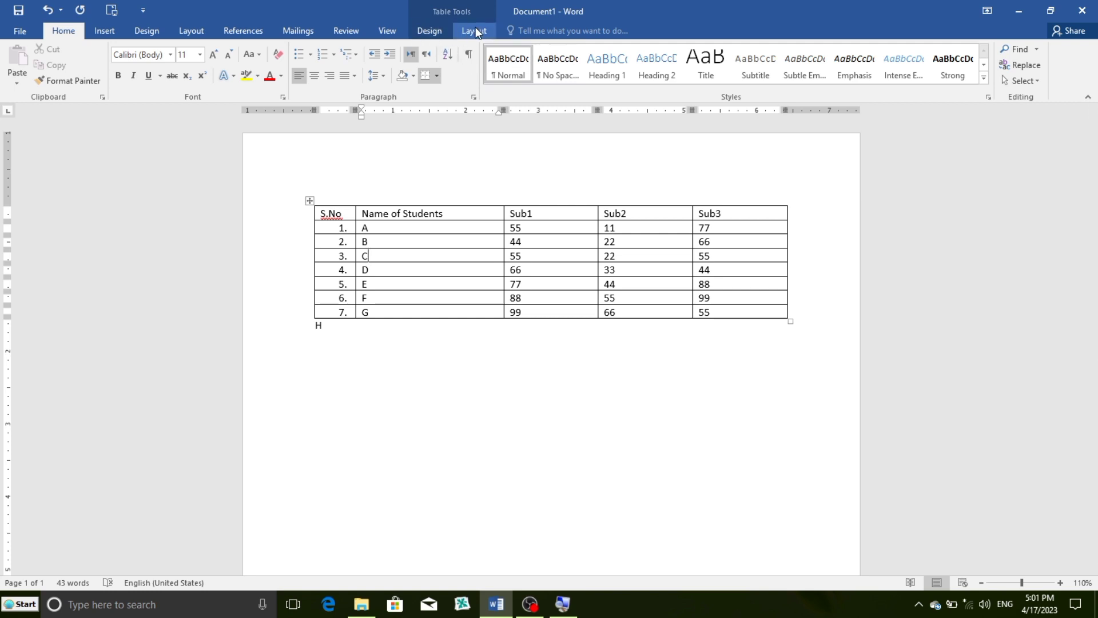
# Insert an empty column to the right of the Sub3 column
pyautogui.click(759, 215)
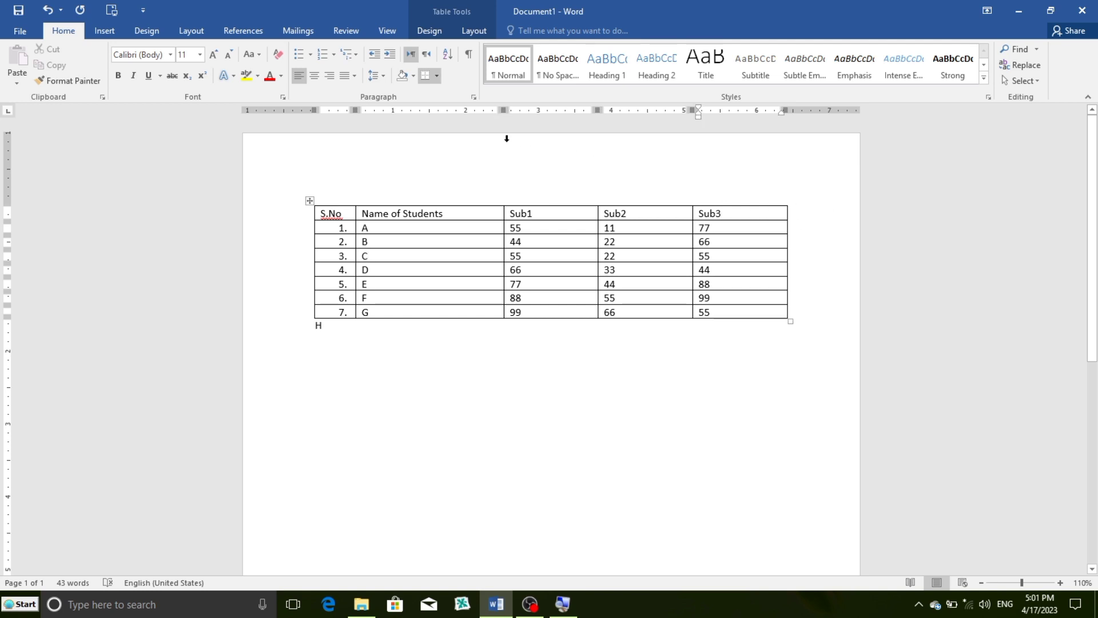
pyautogui.click(473, 33)
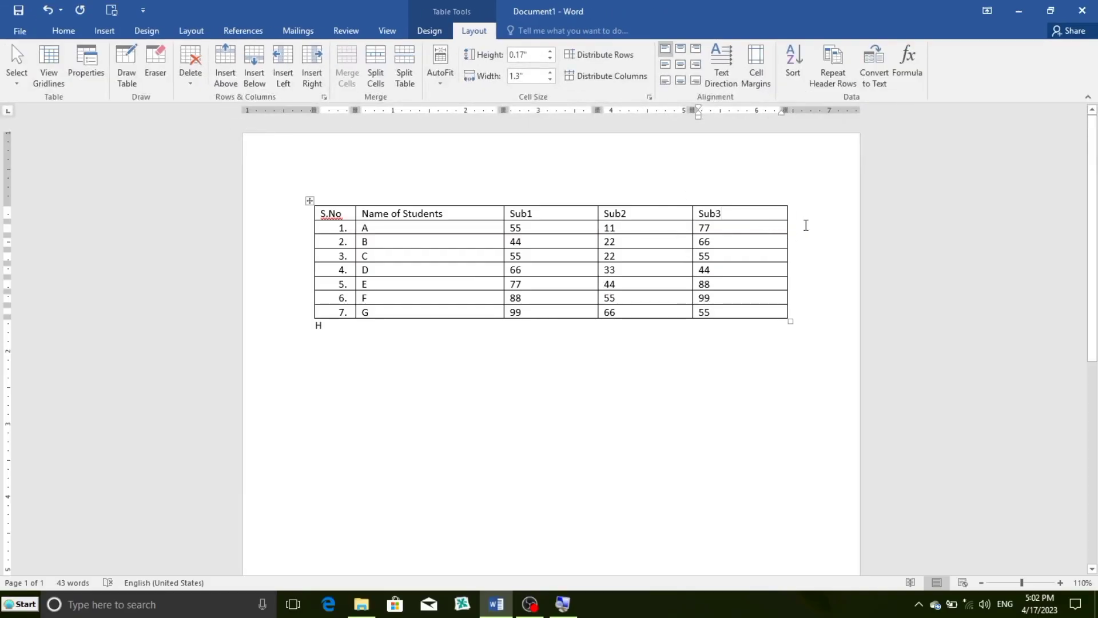
pyautogui.click(312, 78)
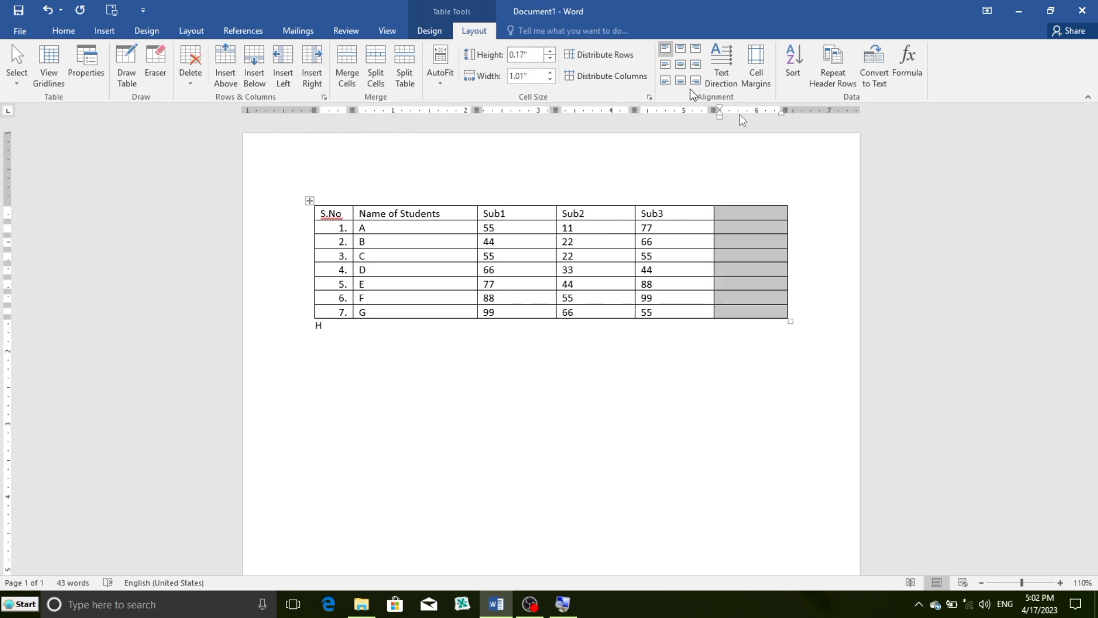
pyautogui.click(745, 215)
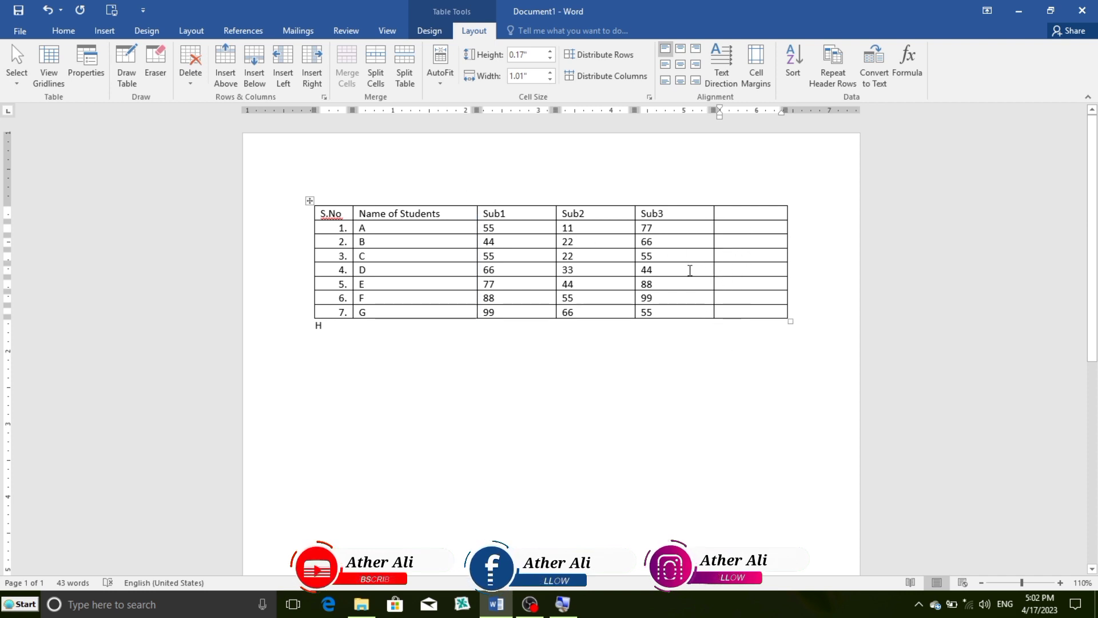
# Insert an empty column to the left of the Sub3 column
pyautogui.click(676, 213)
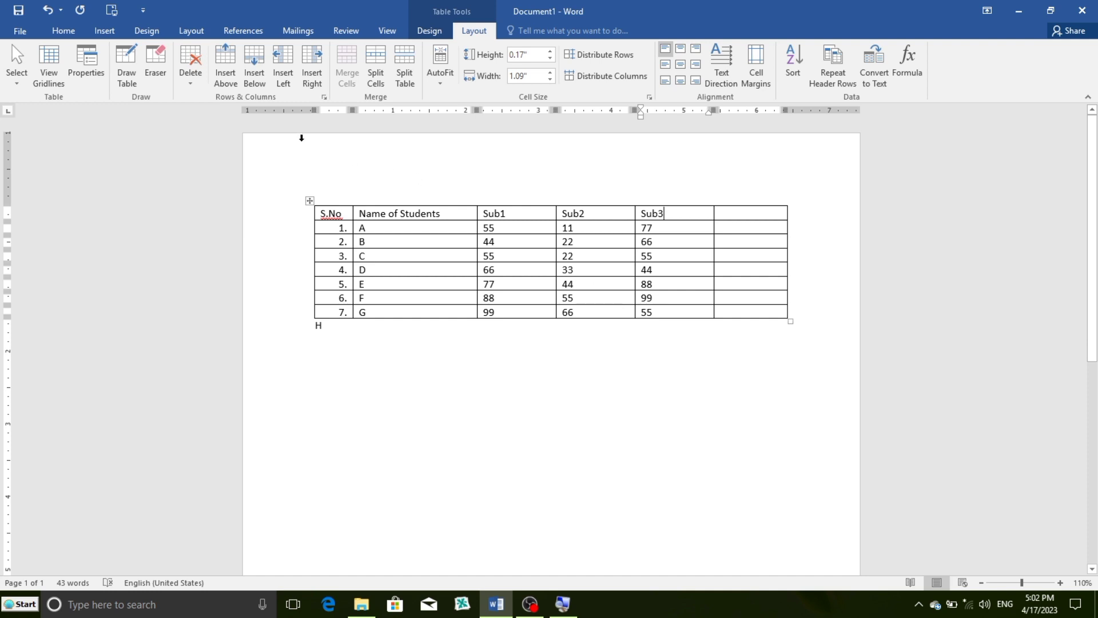
pyautogui.click(282, 63)
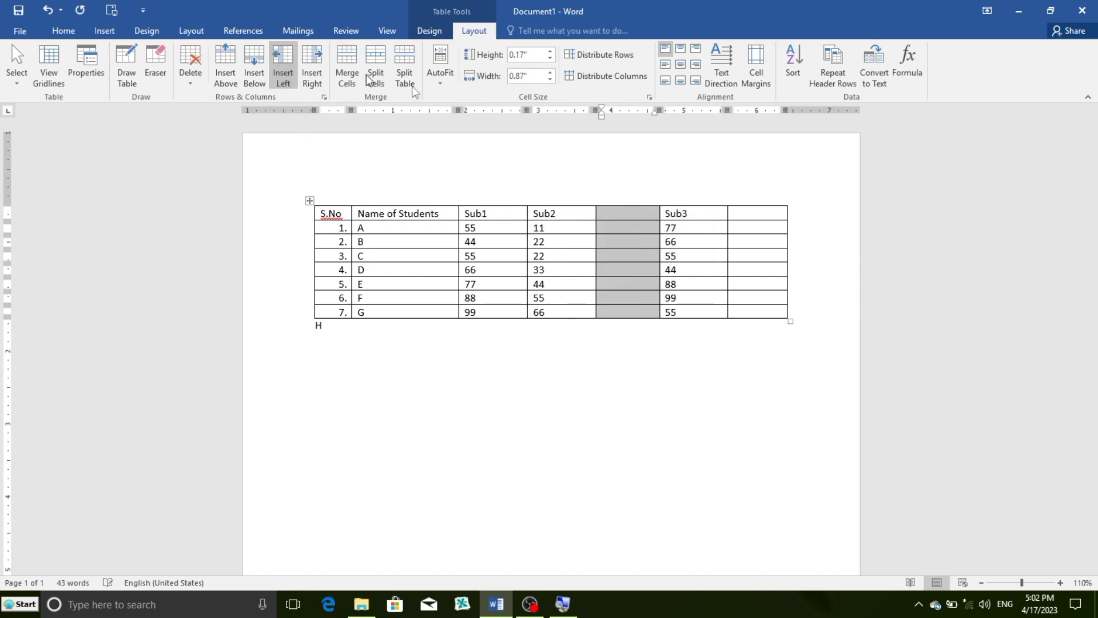
pyautogui.click(633, 231)
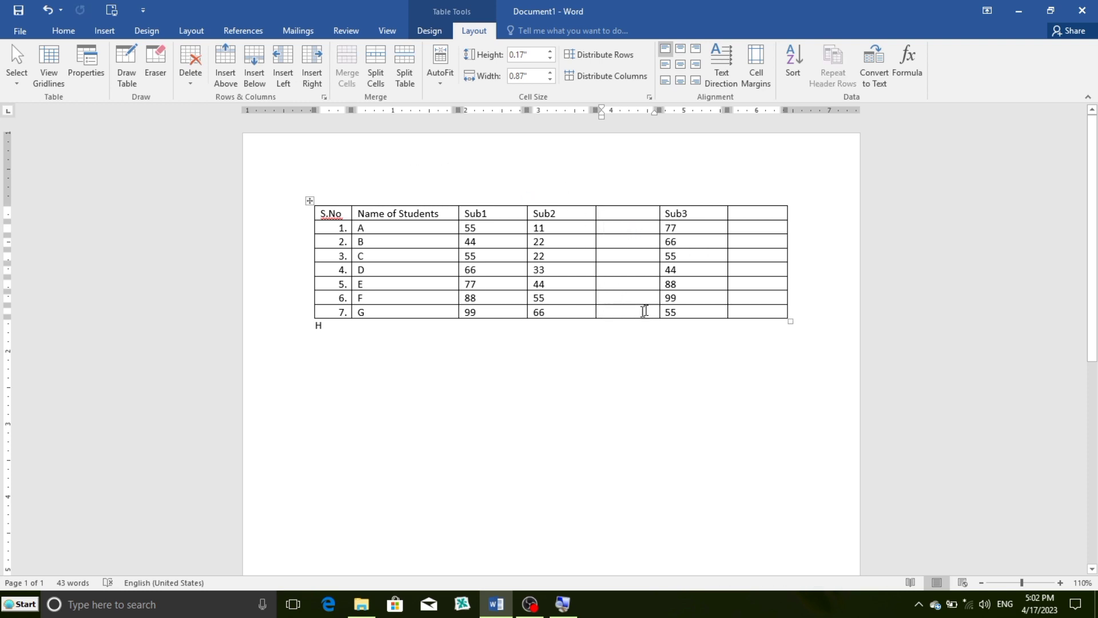
# Insert a row below student G's row and an empty row above the table's header row
pyautogui.click(738, 309)
pyautogui.click(252, 78)
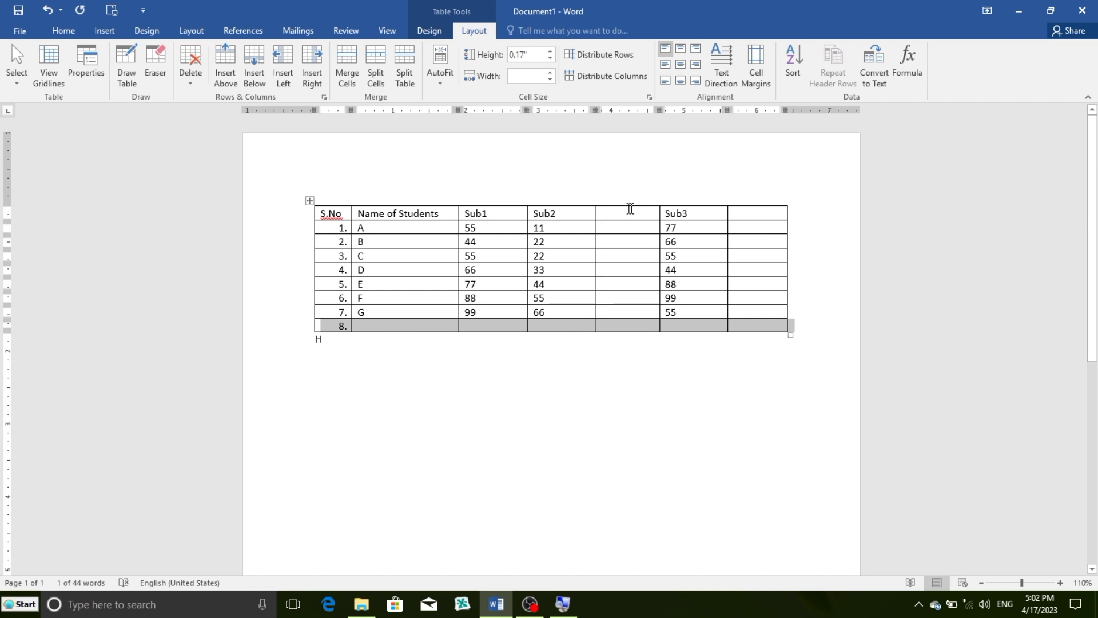
pyautogui.click(610, 213)
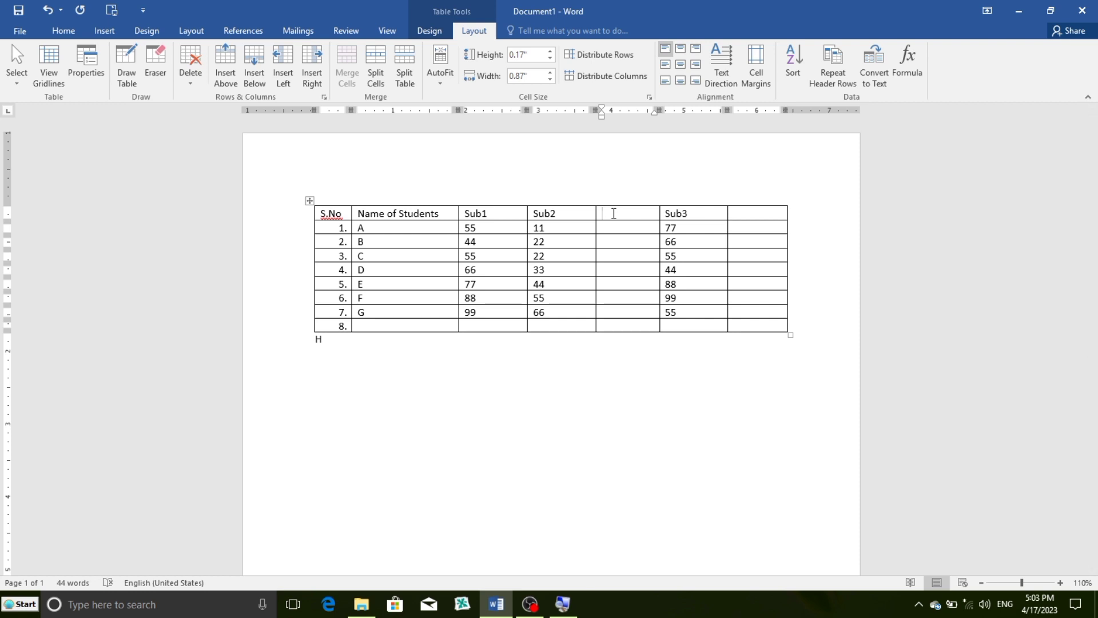
pyautogui.click(225, 79)
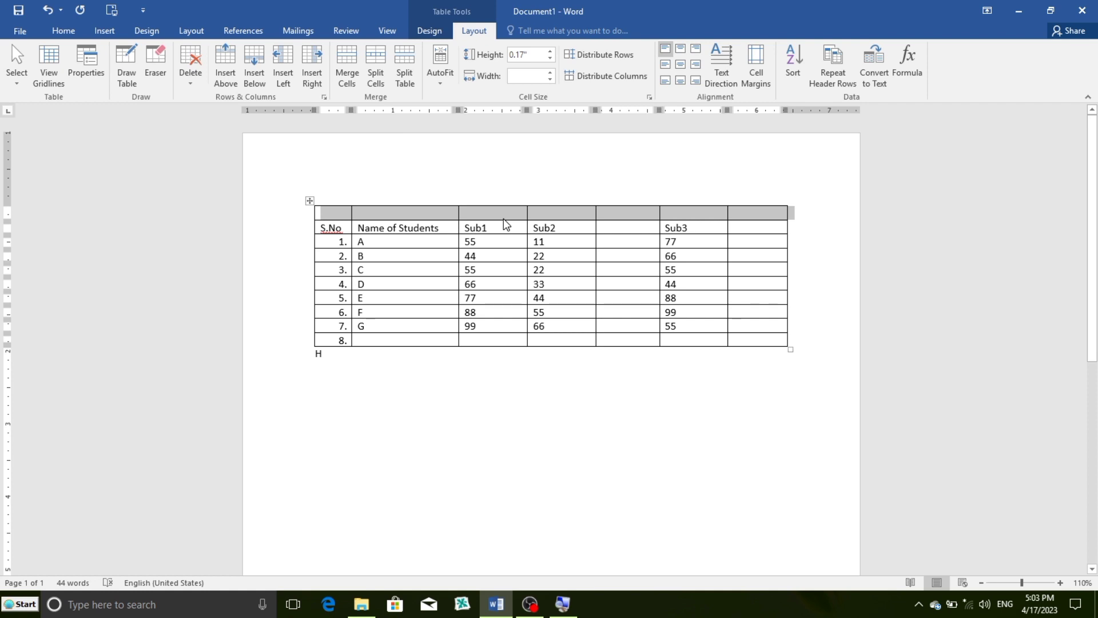
pyautogui.click(519, 279)
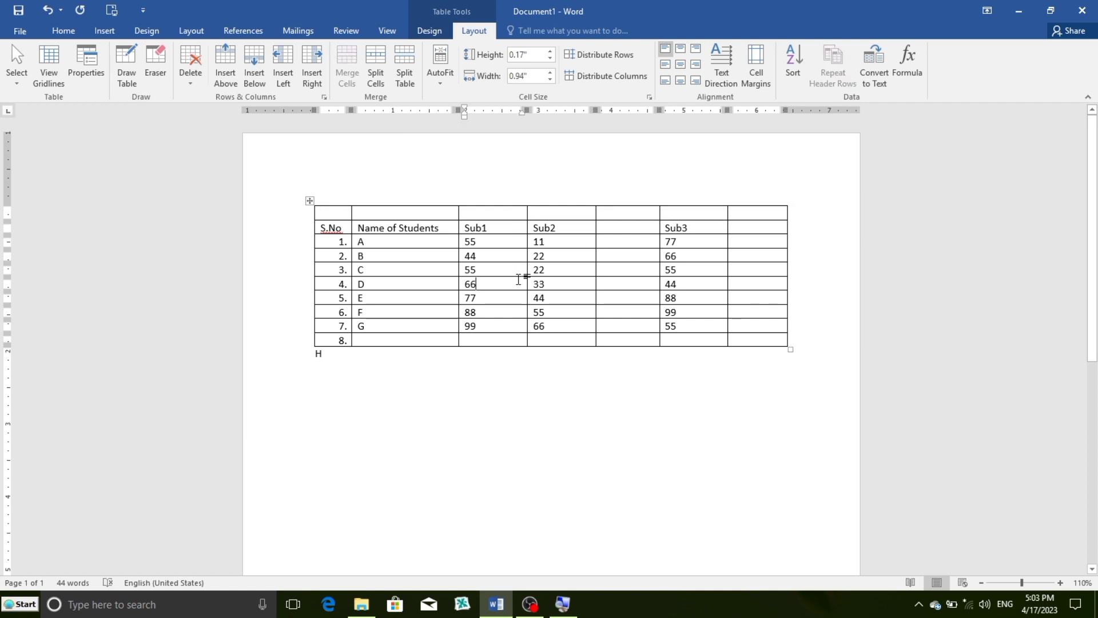
# Delete the empty column between Sub2 and Sub3
pyautogui.click(625, 228)
pyautogui.moveTo(612, 227); pyautogui.dragTo(617, 335)
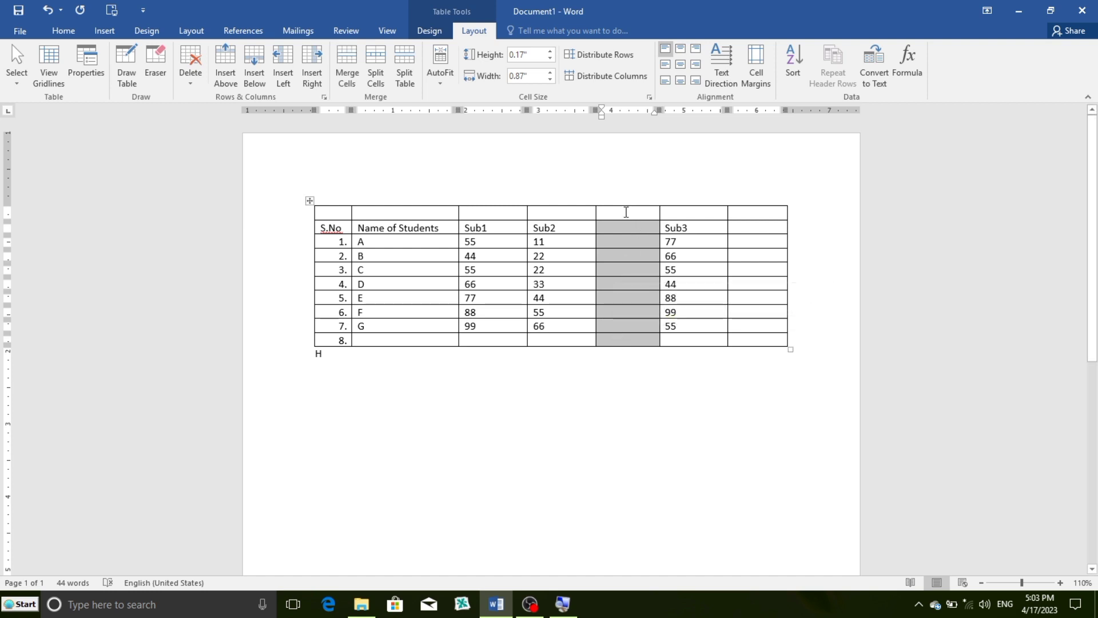
pyautogui.moveTo(626, 212); pyautogui.dragTo(624, 339)
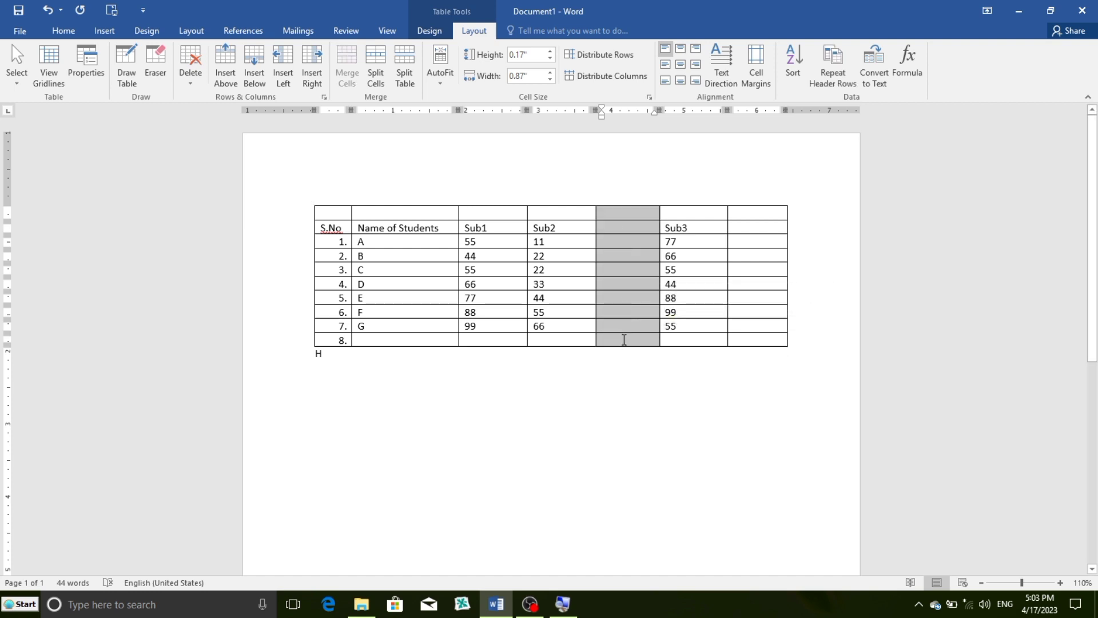
pyautogui.click(188, 86)
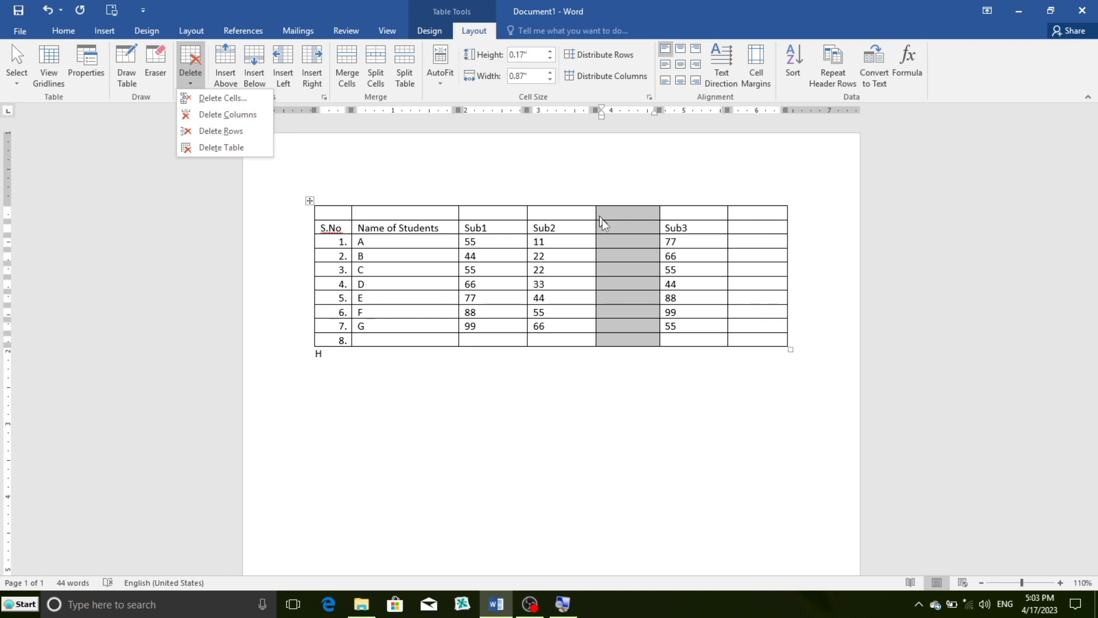
pyautogui.click(235, 115)
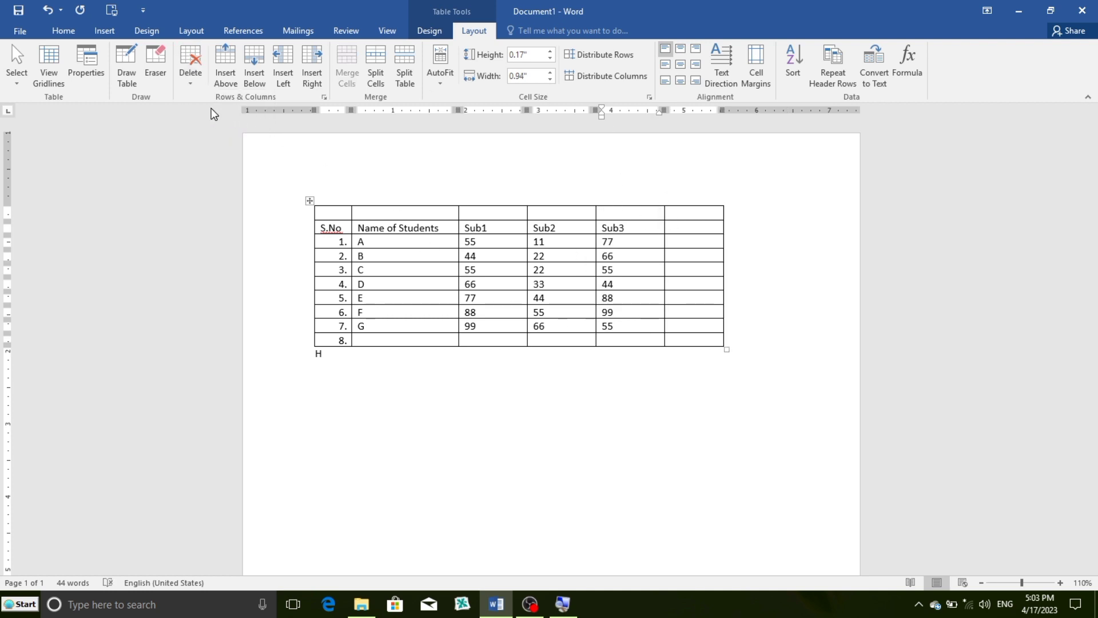
# Delete the empty row numbered 8 below student G
pyautogui.click(692, 213)
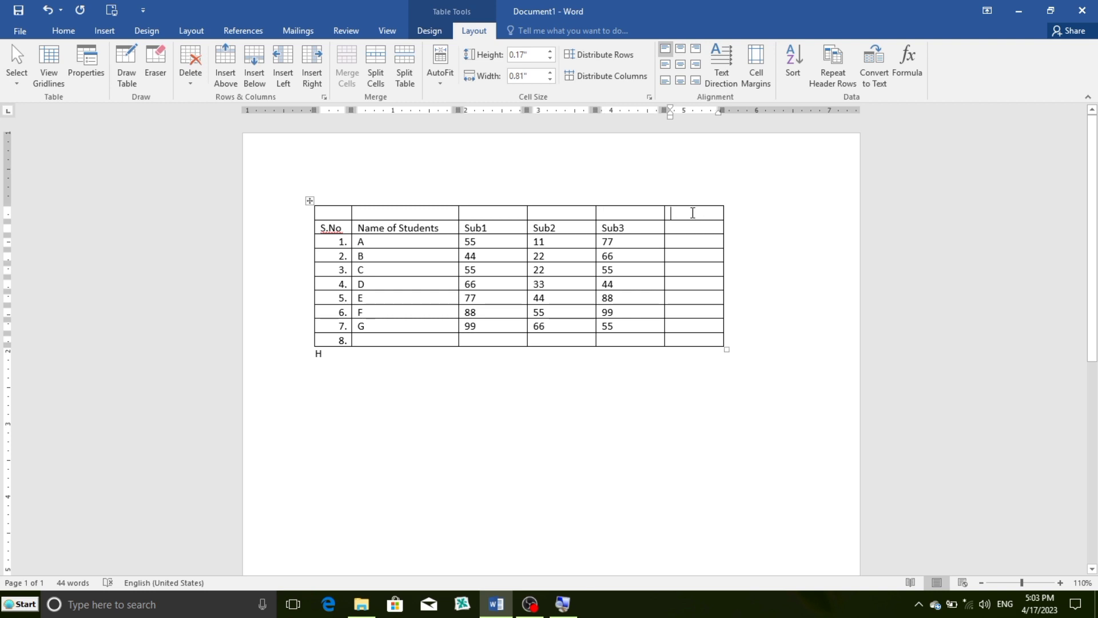
pyautogui.moveTo(679, 340); pyautogui.dragTo(329, 344)
pyautogui.click(187, 85)
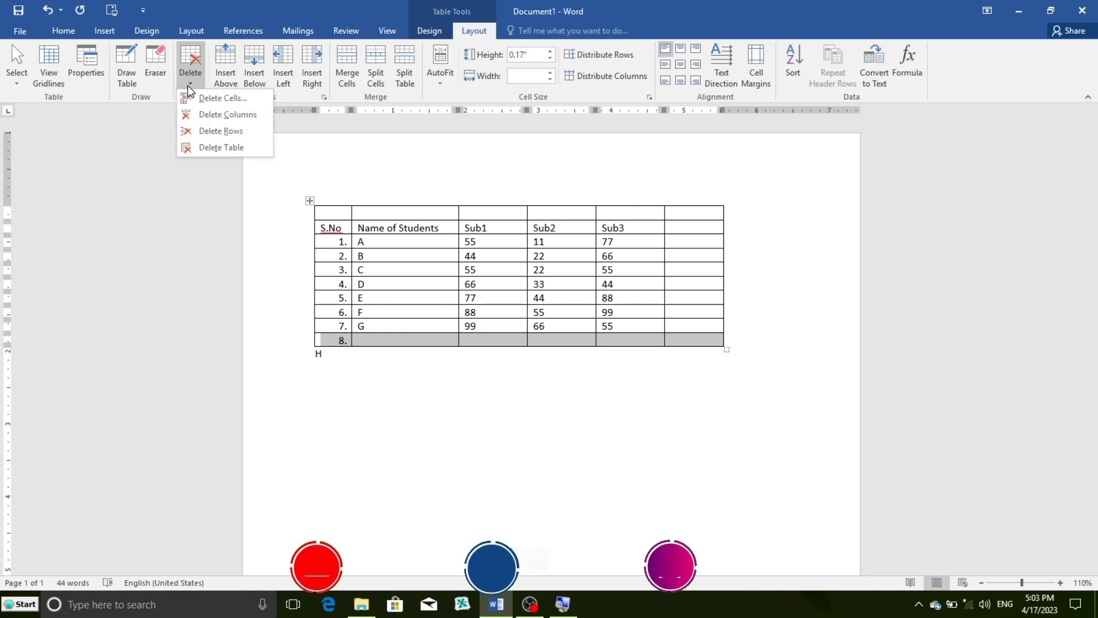
pyautogui.click(212, 135)
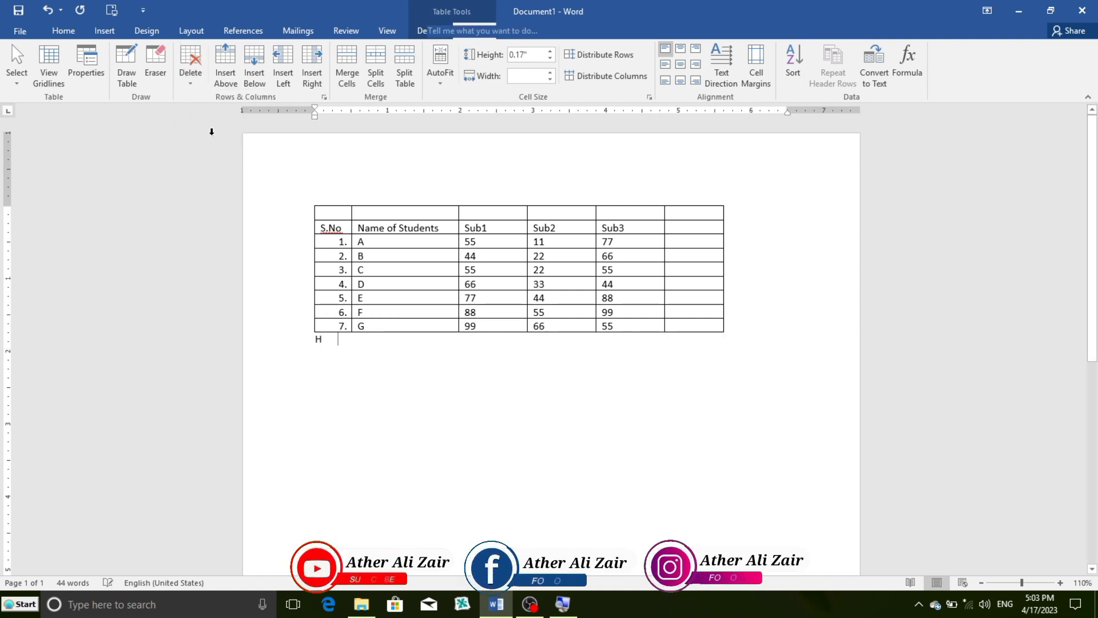
# Delete only the empty last cell in student G's row with Shift cells left, and undo the deletion
pyautogui.click(683, 230)
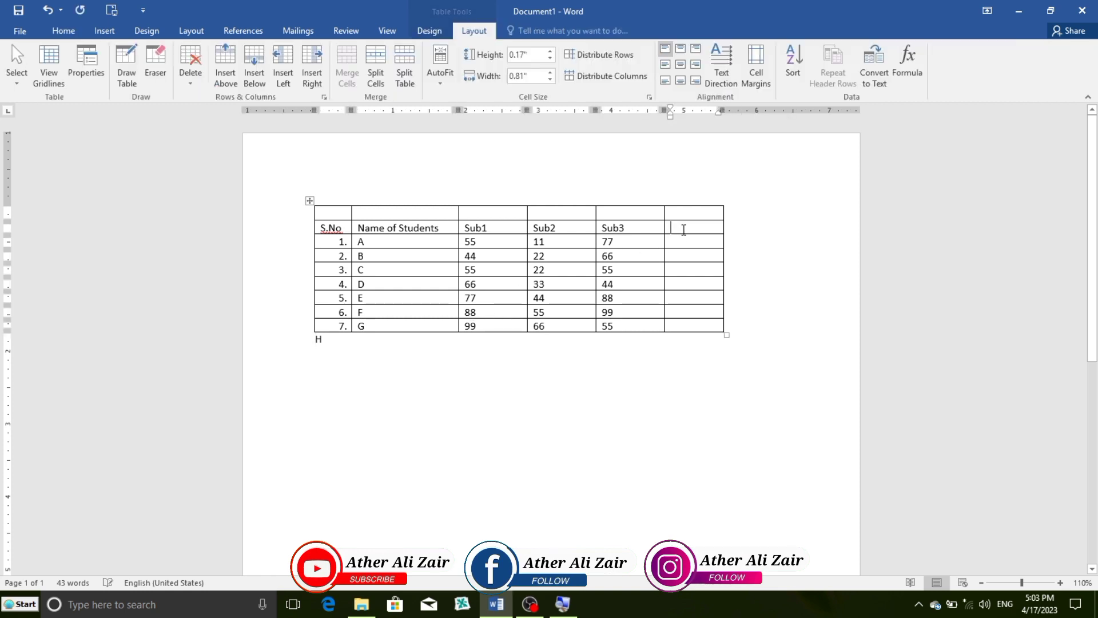
pyautogui.click(689, 326)
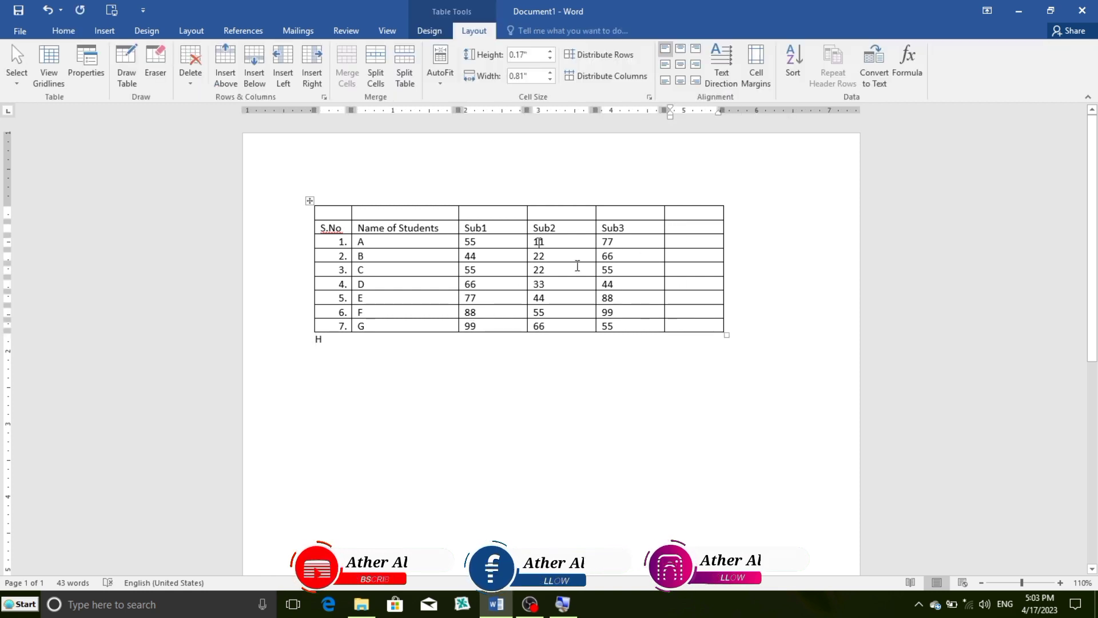
pyautogui.click(191, 87)
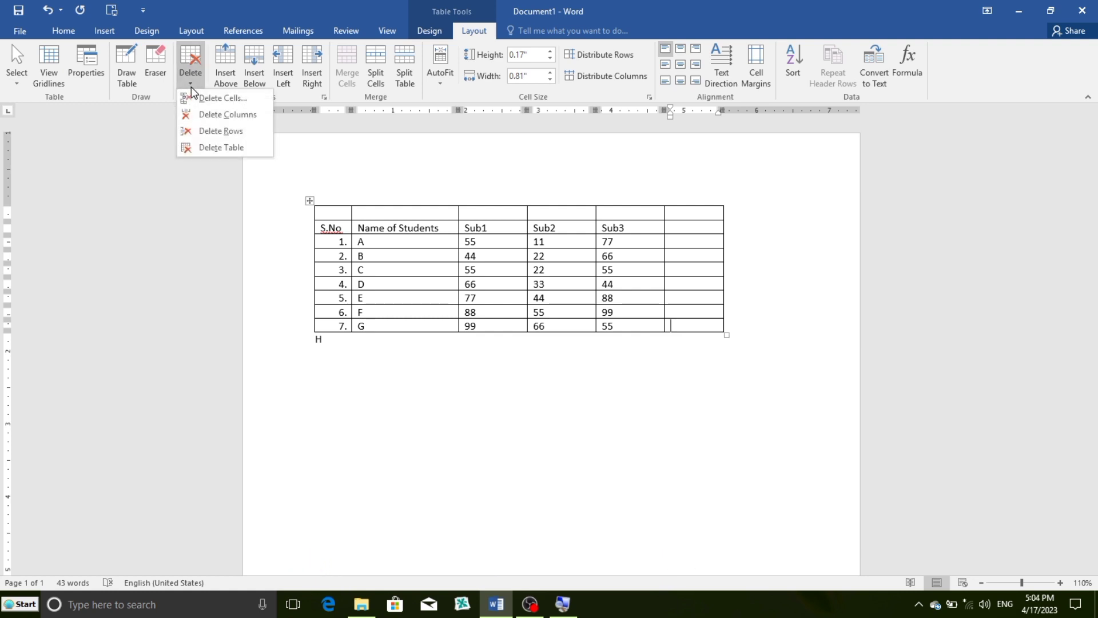
pyautogui.click(201, 98)
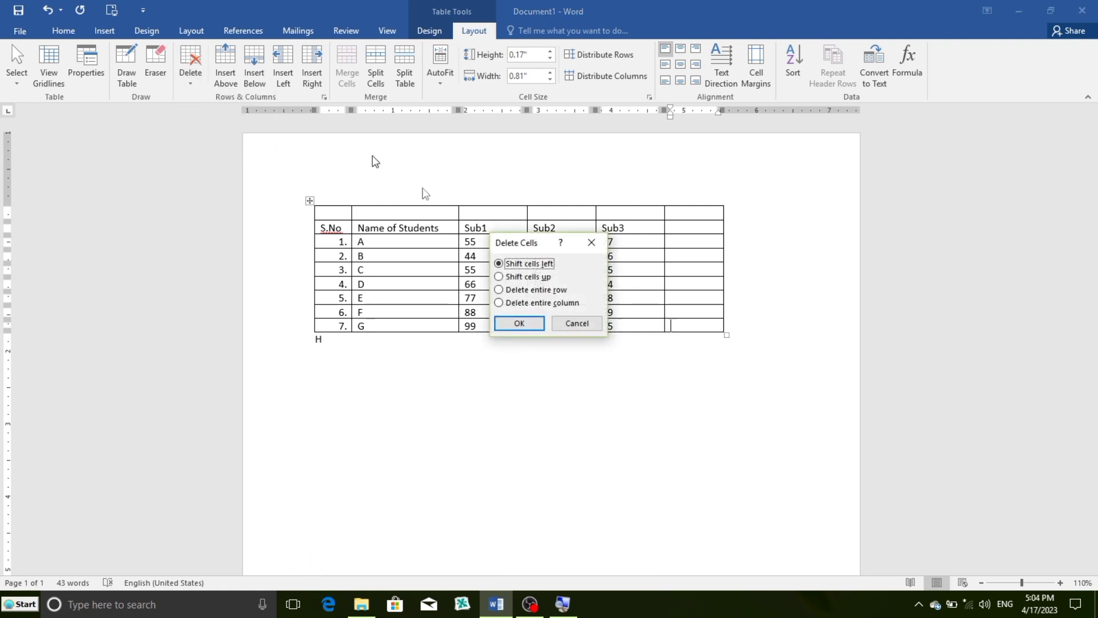
pyautogui.click(519, 323)
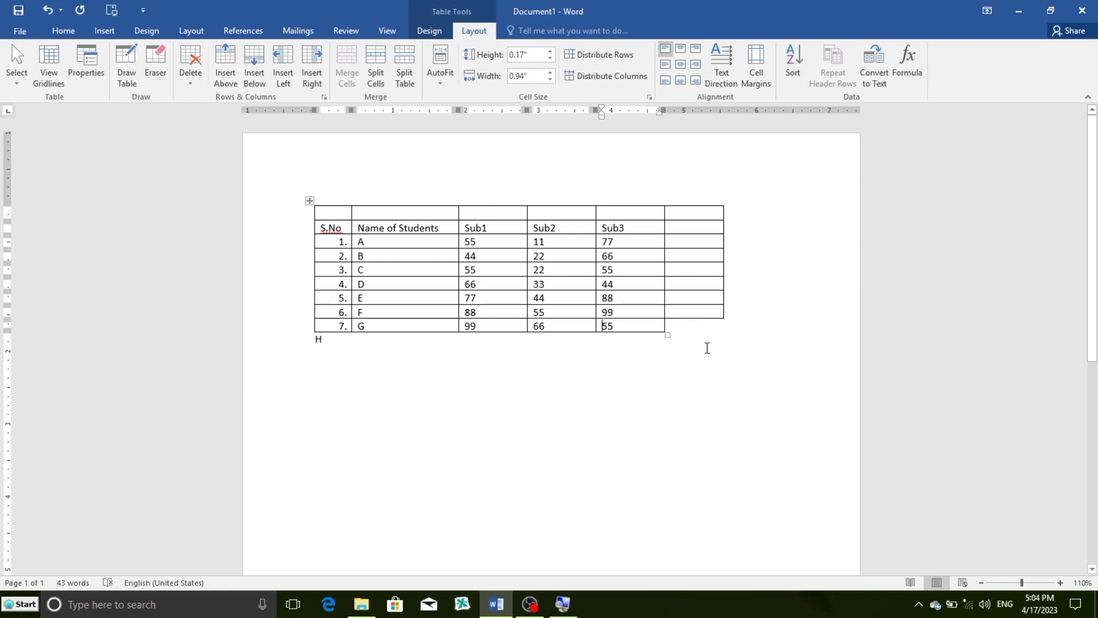
pyautogui.hotkey('ctrl', 'z')
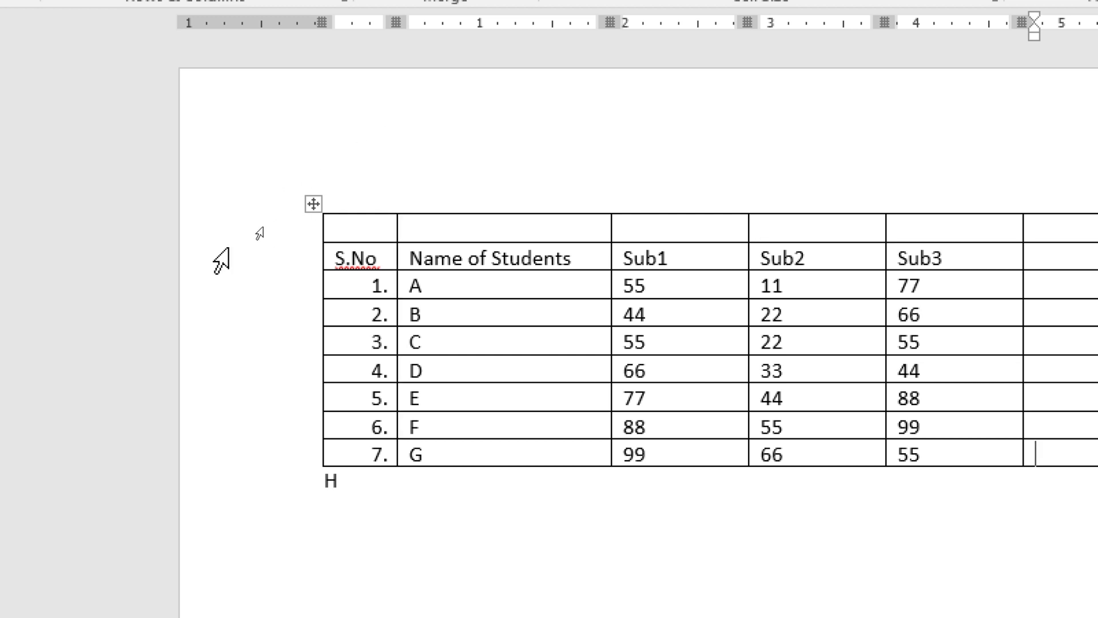
# Delete the entire student marks table, and undo the deletion
pyautogui.click(315, 203)
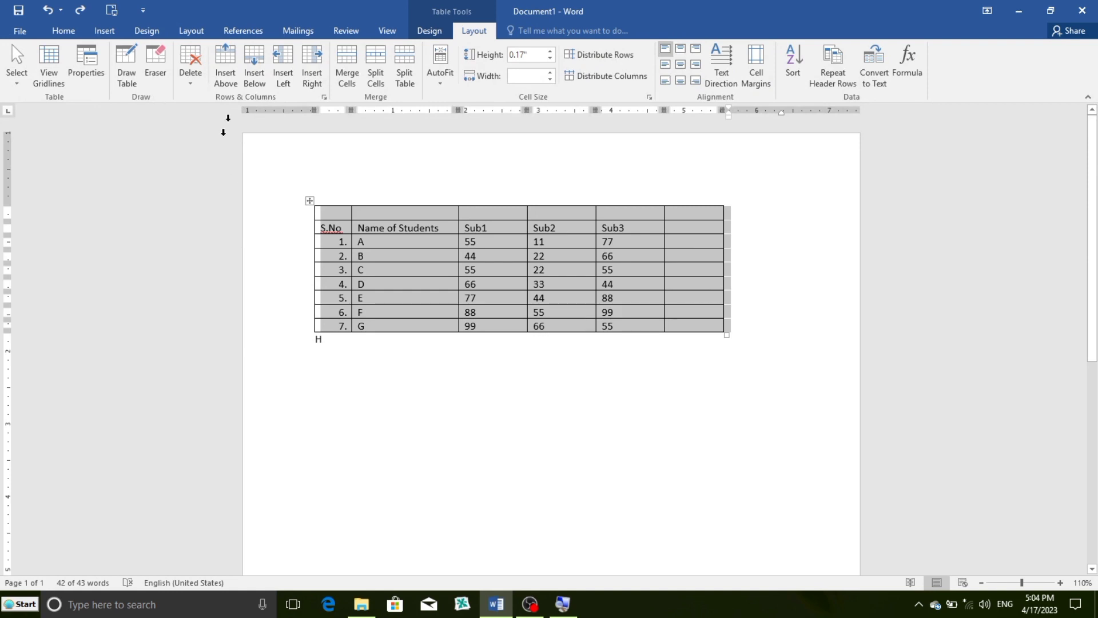
pyautogui.click(191, 84)
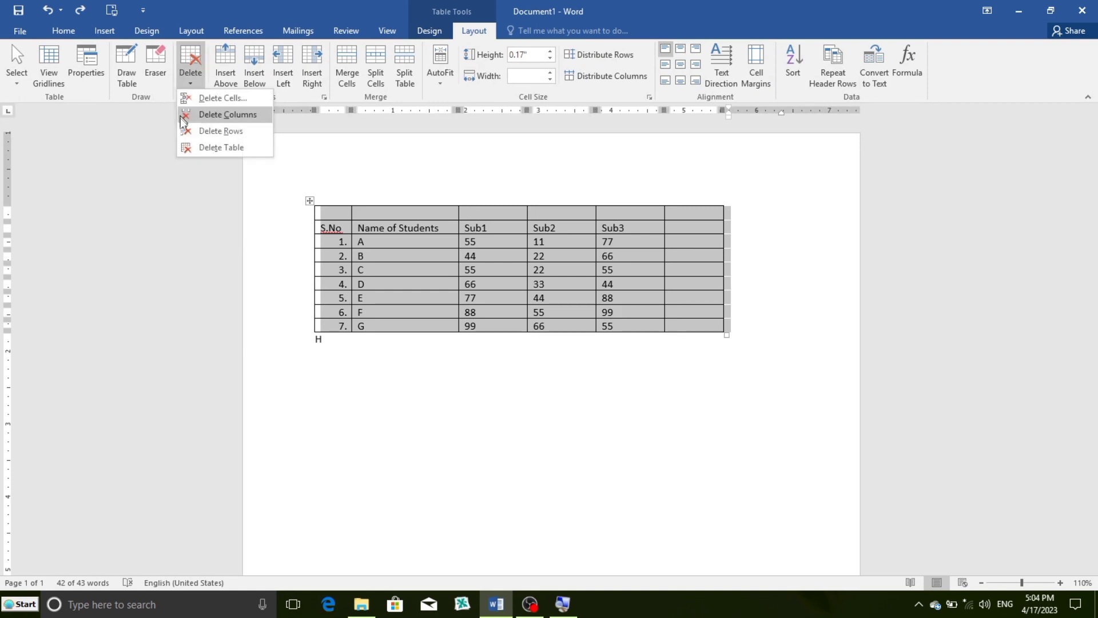
pyautogui.click(200, 150)
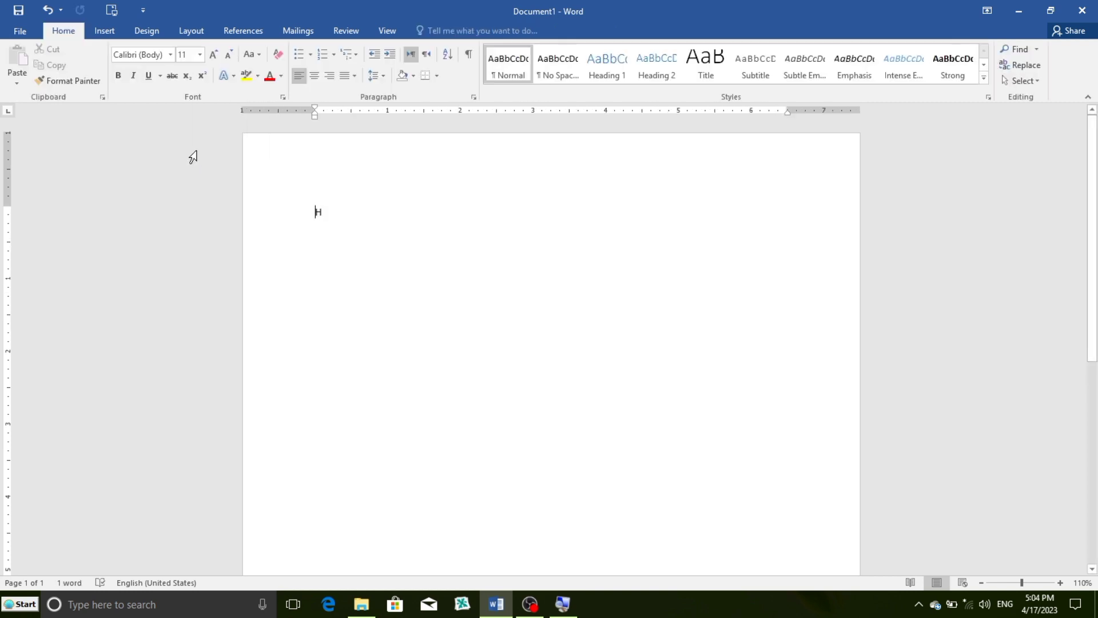
pyautogui.hotkey('ctrl', 'z')
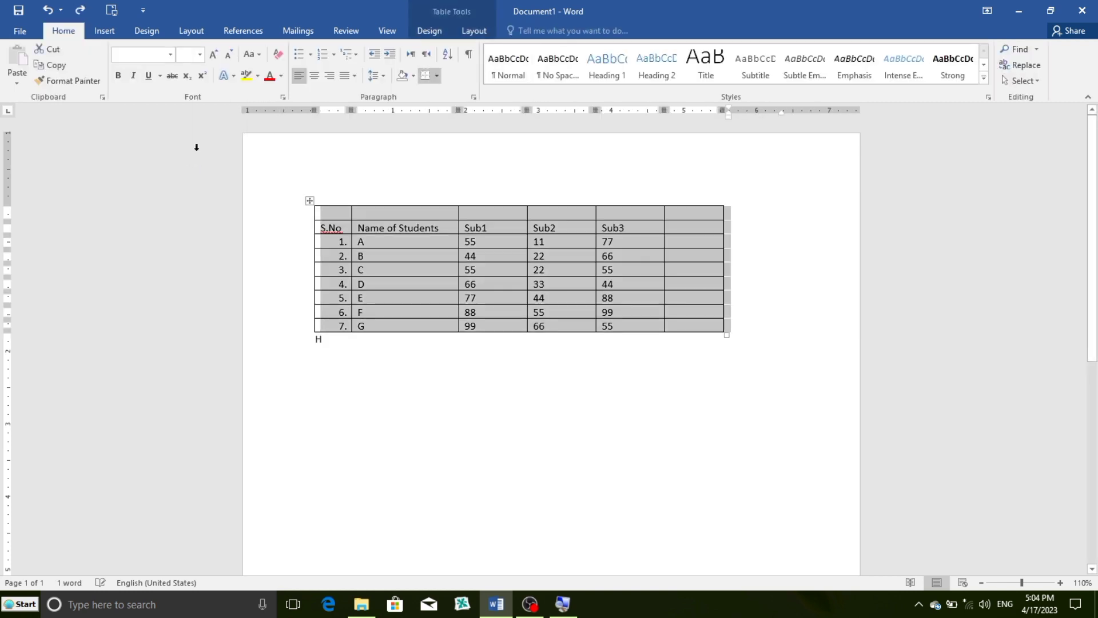